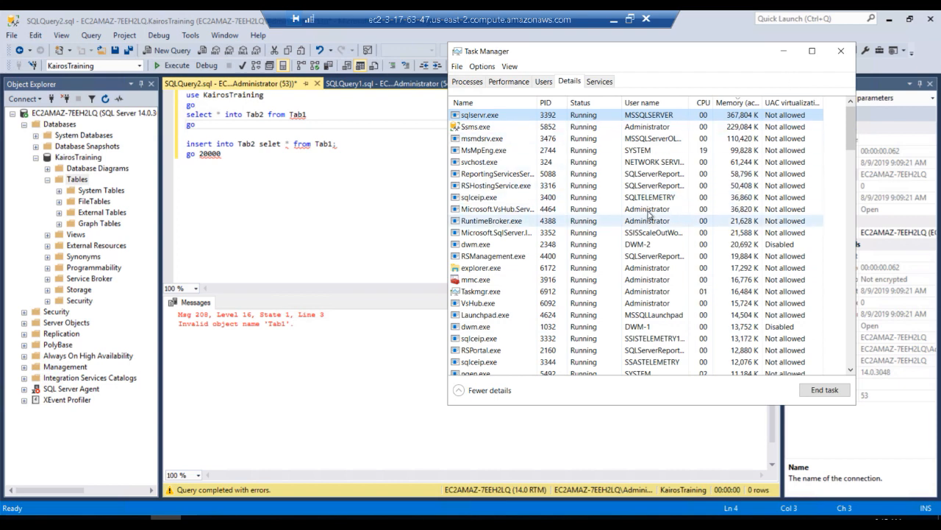
Open the server's properties from Object Explorer and examine the minimum and maximum server memory settings
right_click(78, 114)
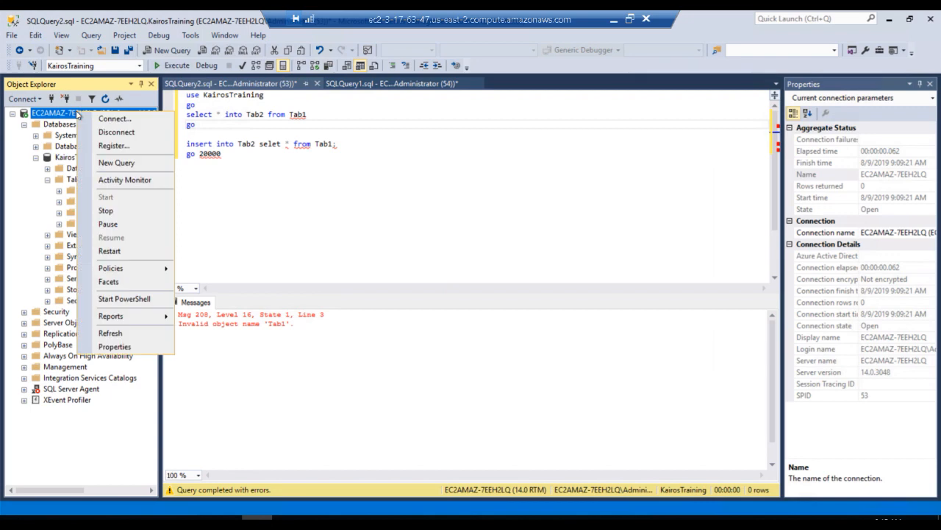
click(115, 346)
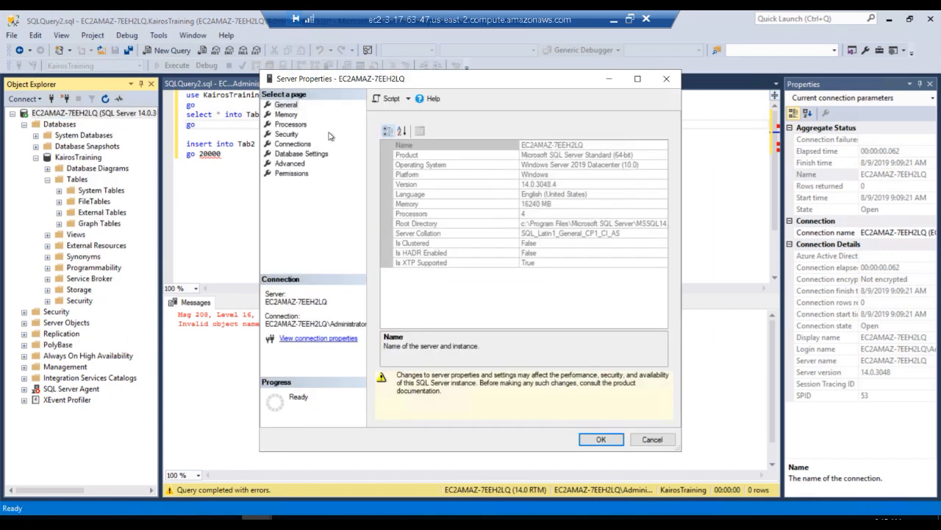
click(286, 115)
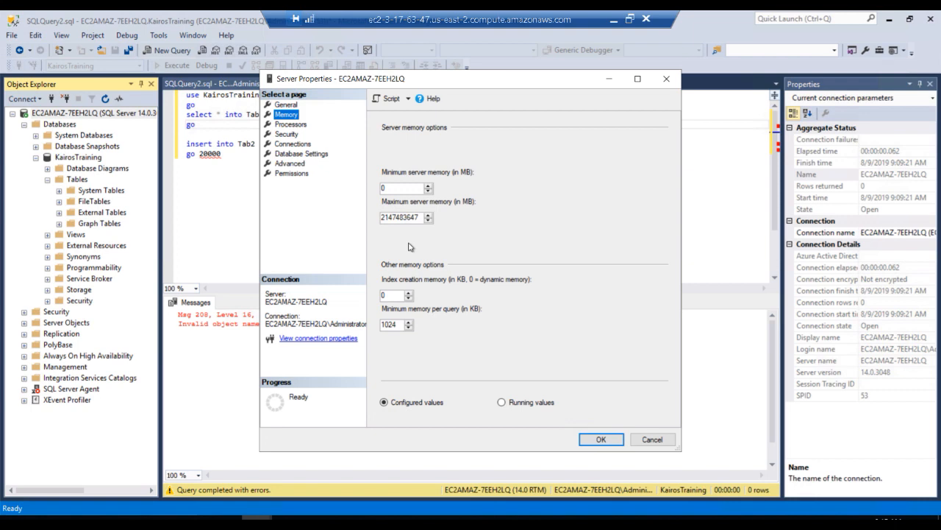
key(alt+Tab)
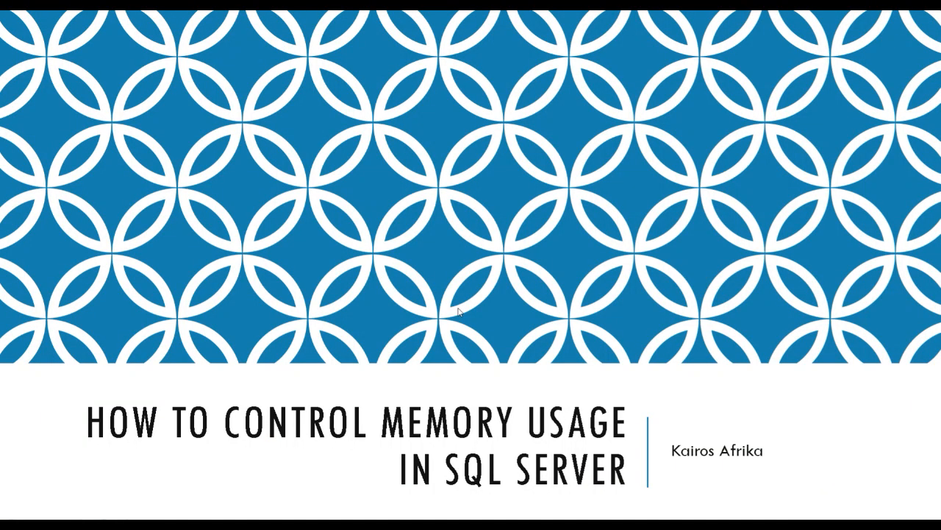
click(458, 312)
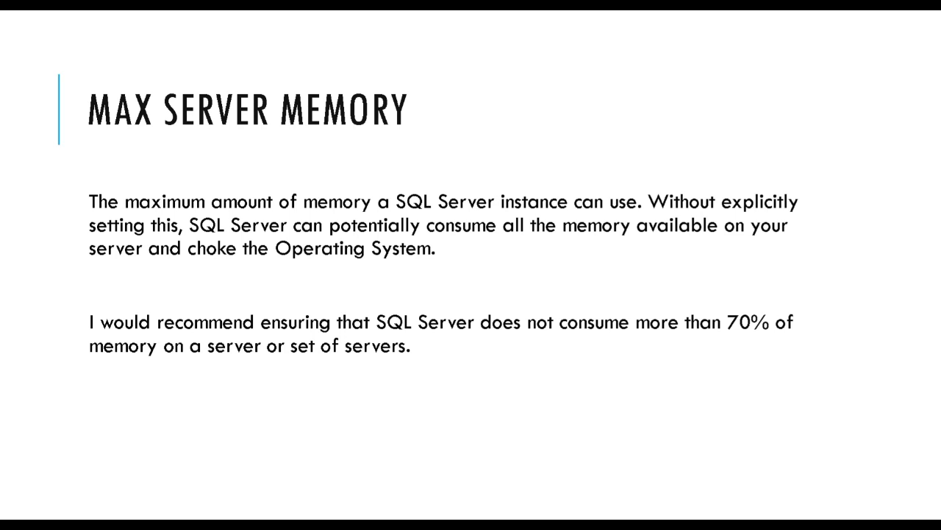
key(Right)
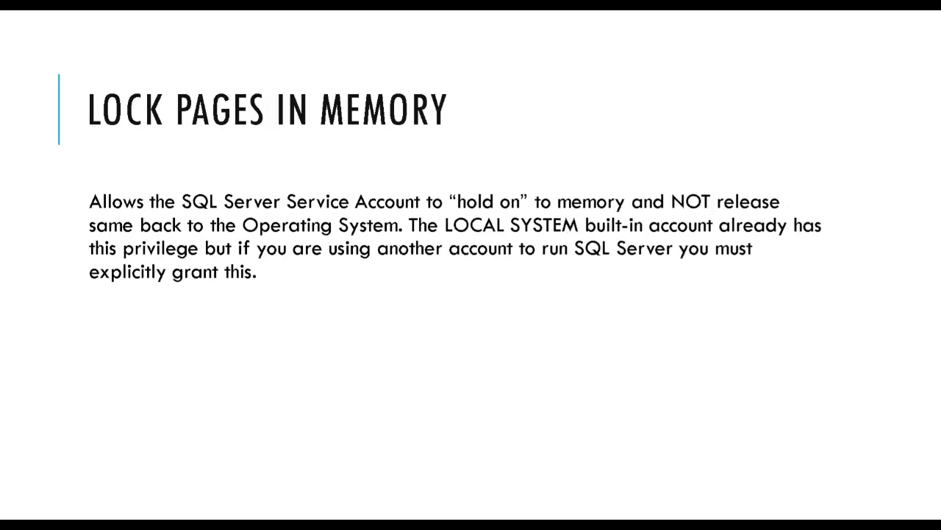
key(alt+Tab)
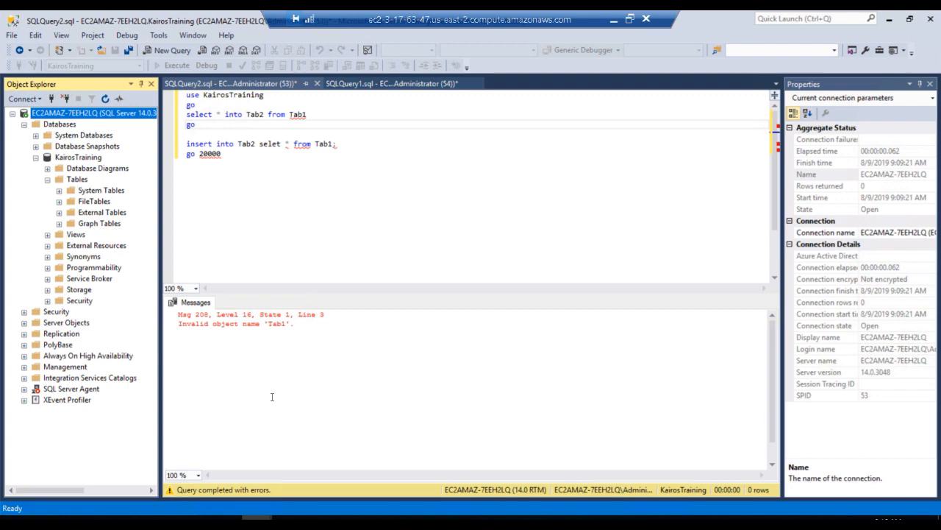
Open Task Manager and check the server's overall memory usage on its performance view
key(ctrl+shift+Escape)
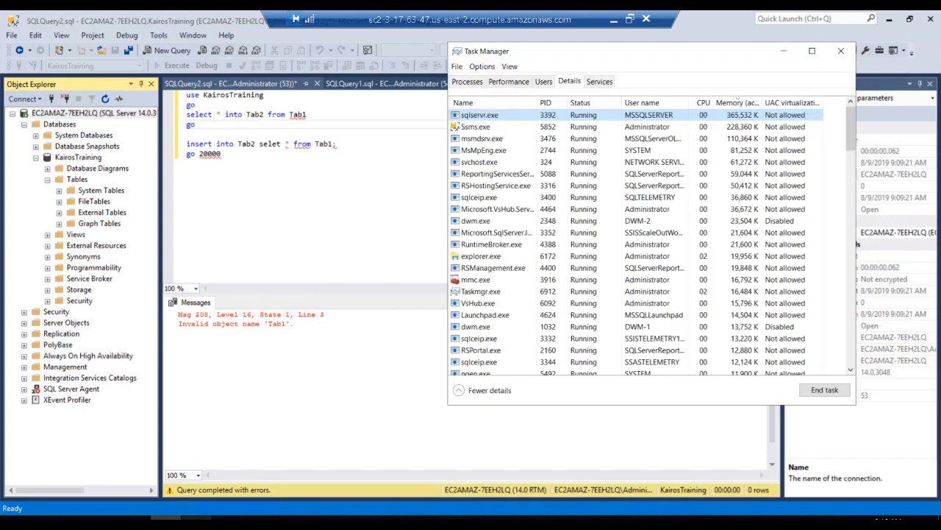
click(497, 83)
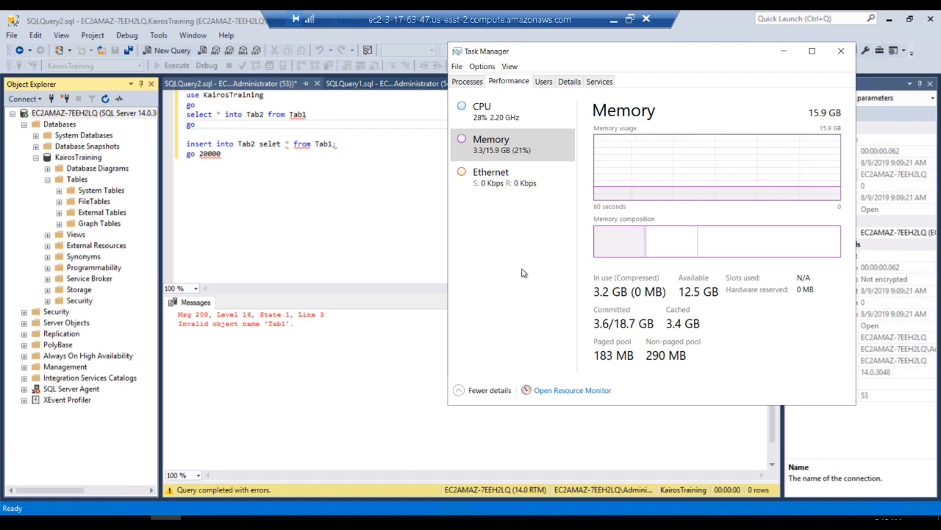
Select the whole script that loads Tab2 from Tab1 in the KairosTraining database and execute it
click(232, 231)
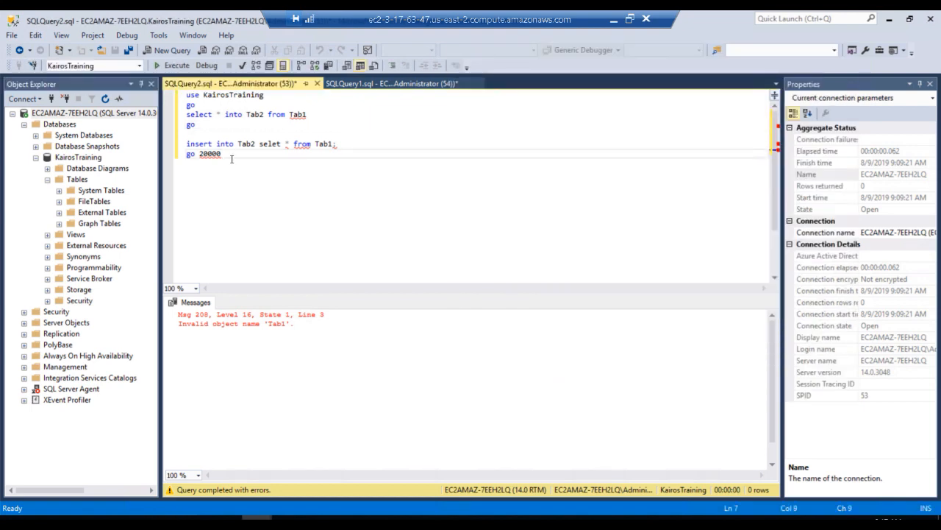
drag(232, 159, 178, 95)
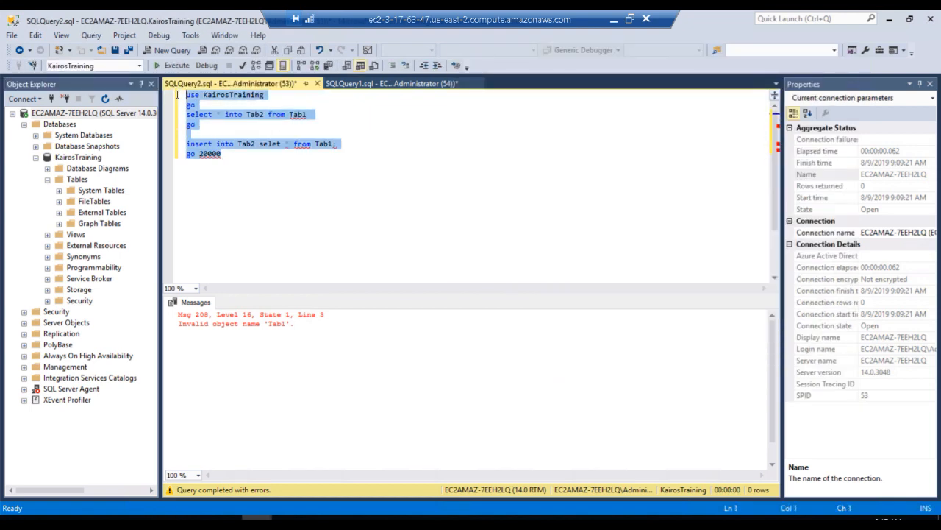
click(178, 95)
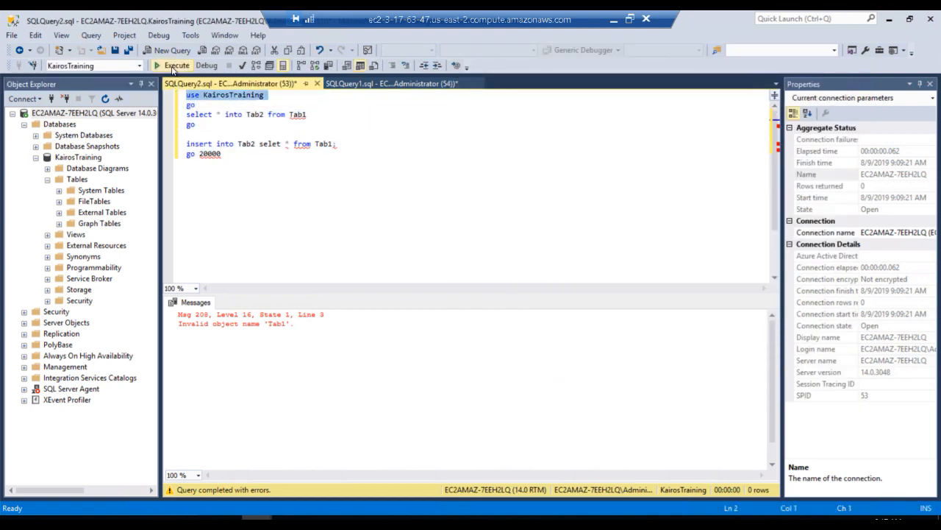
click(252, 185)
key(ctrl+a)
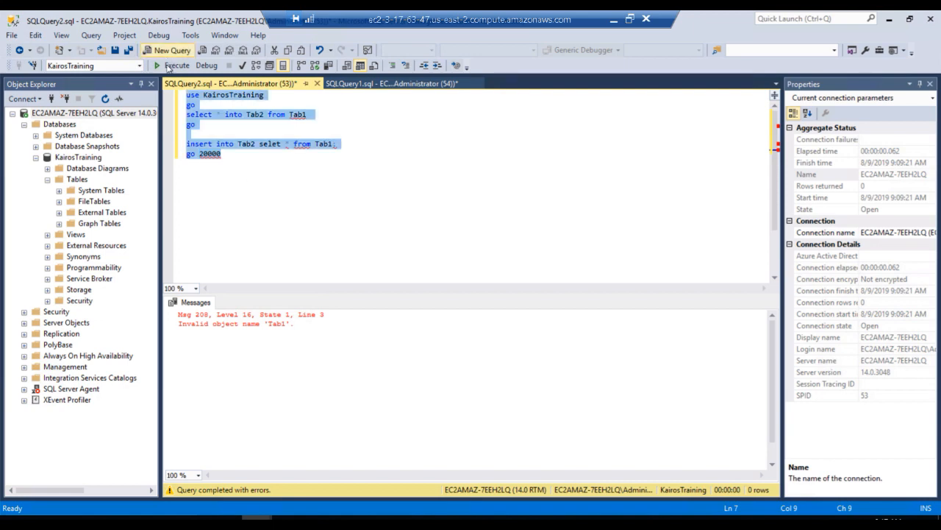
click(172, 65)
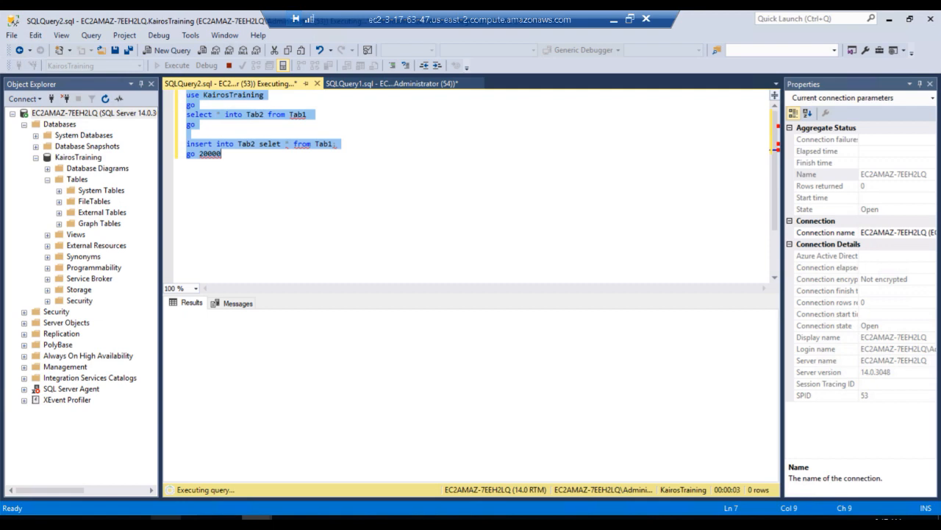
click(166, 519)
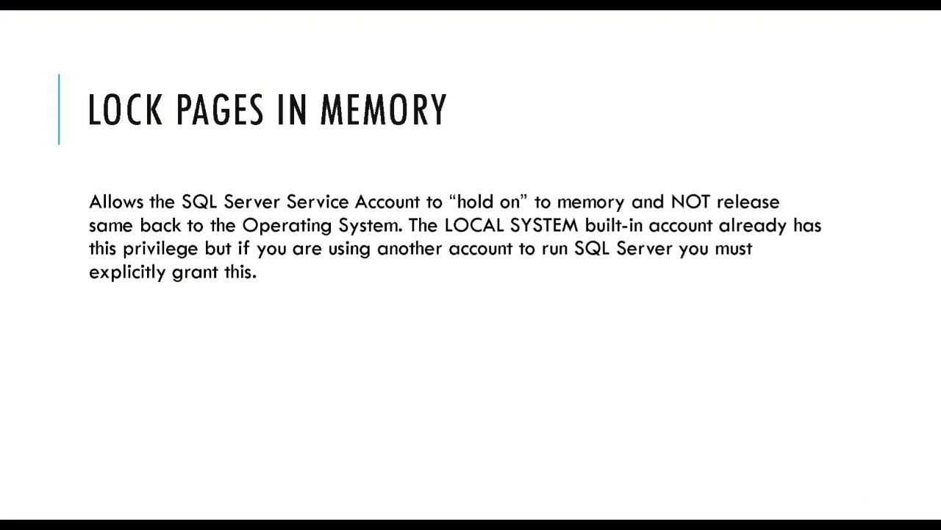
click(103, 261)
key(Left)
key(Left)
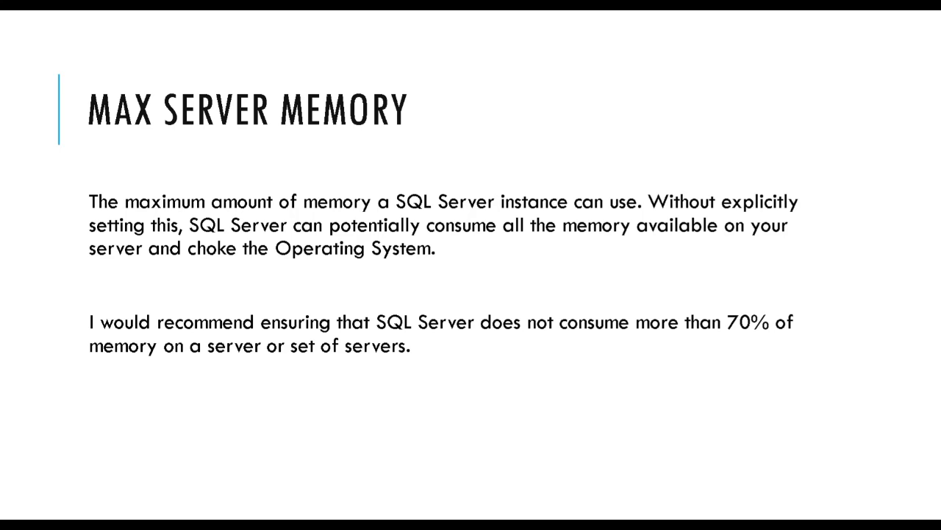
Return to Task Manager and compare the memory used by sqlservr.exe with the server's overall memory usage
key(alt+Tab)
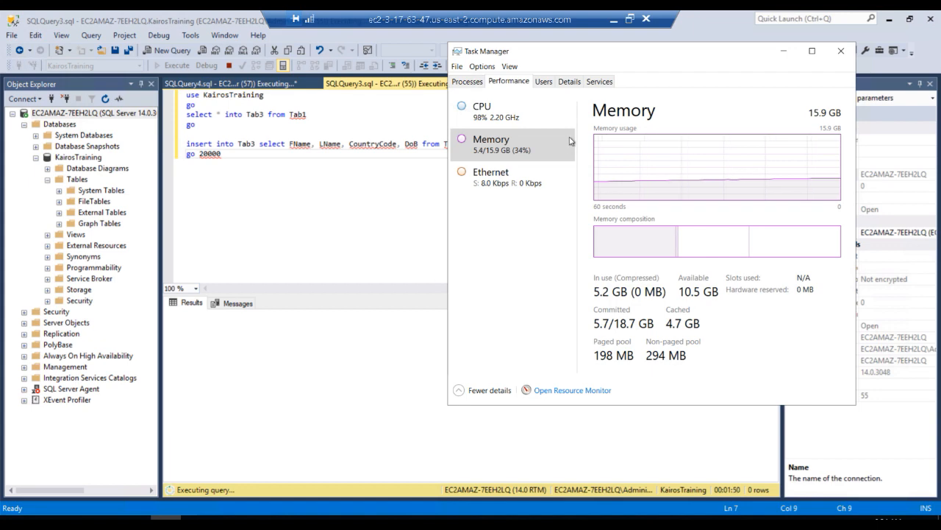
click(568, 81)
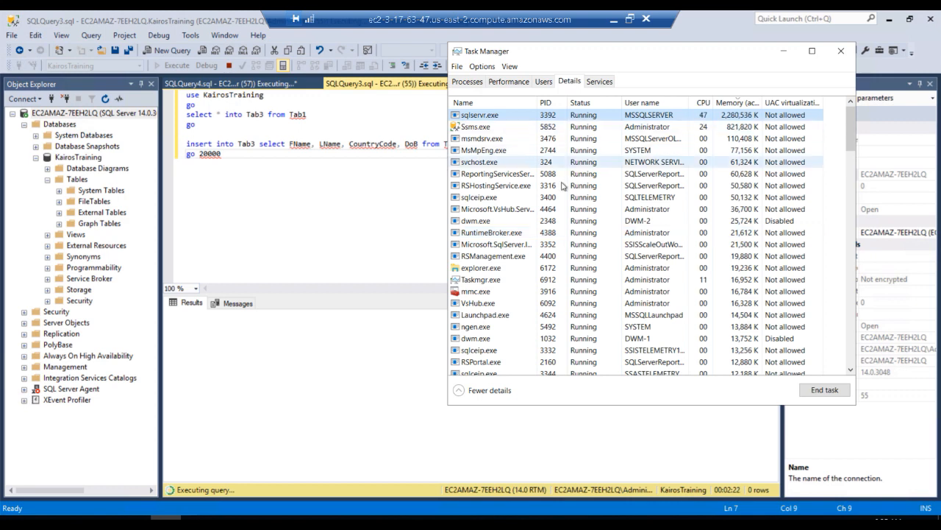
click(504, 82)
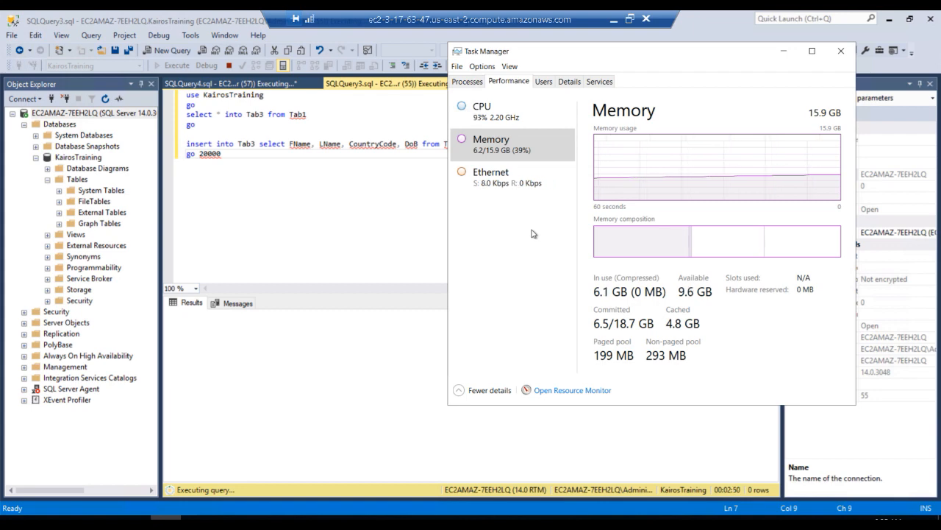
Copy the entire Tab3 load script and paste it into a new query
click(227, 184)
key(ctrl+a)
key(ctrl+c)
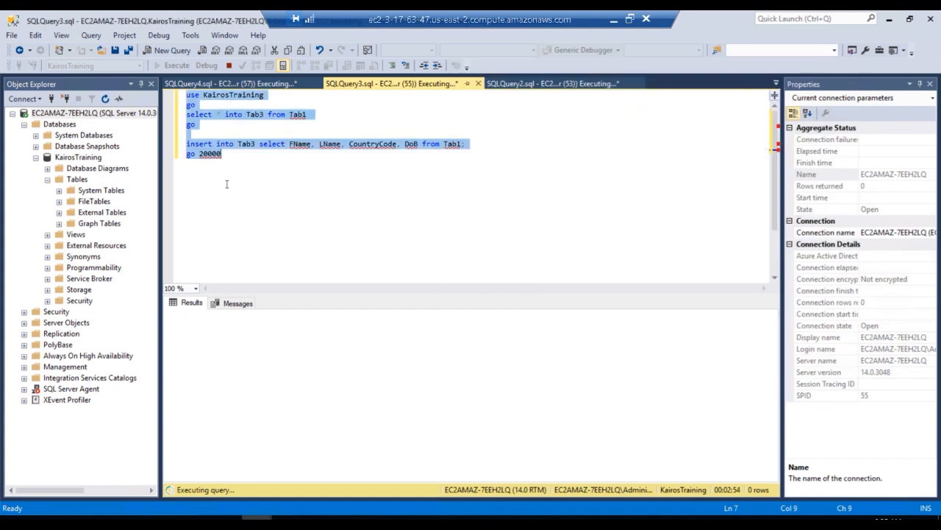
click(171, 50)
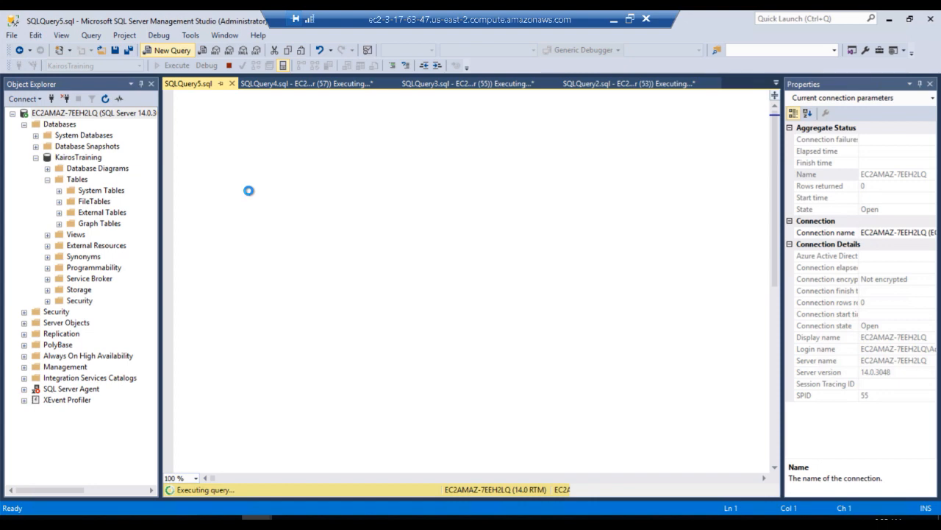
key(ctrl+v)
Change the target table to Tab5 in both the select into and insert statements and execute the script
click(262, 117)
key(BackSpace)
text(5)
click(256, 143)
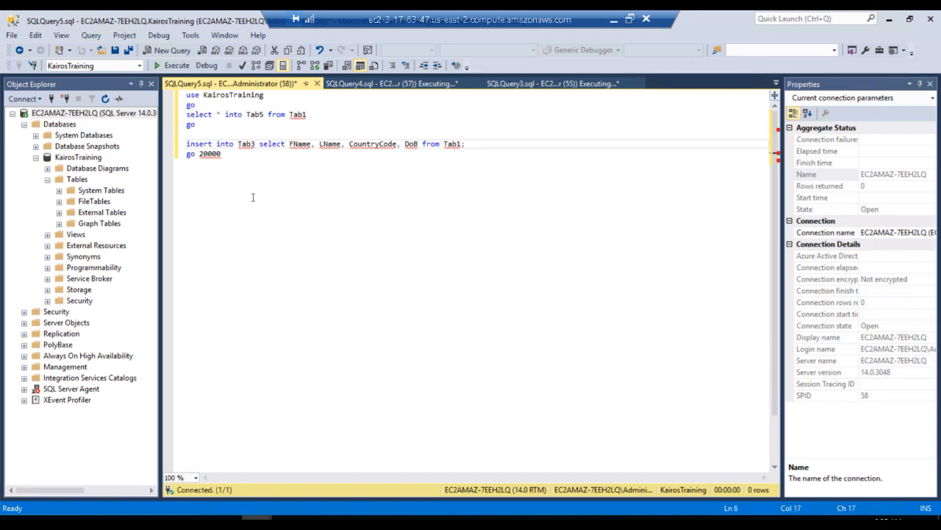
key(BackSpace)
text(5)
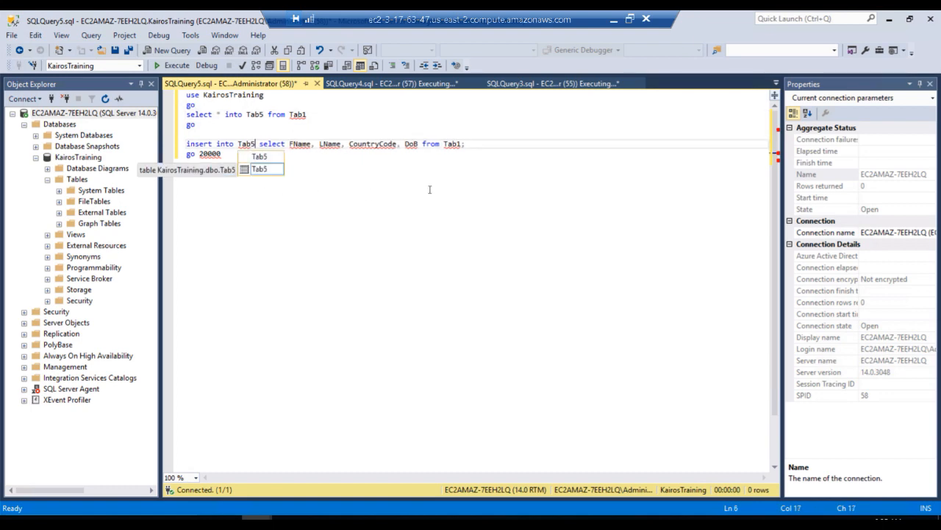
key(Escape)
click(431, 187)
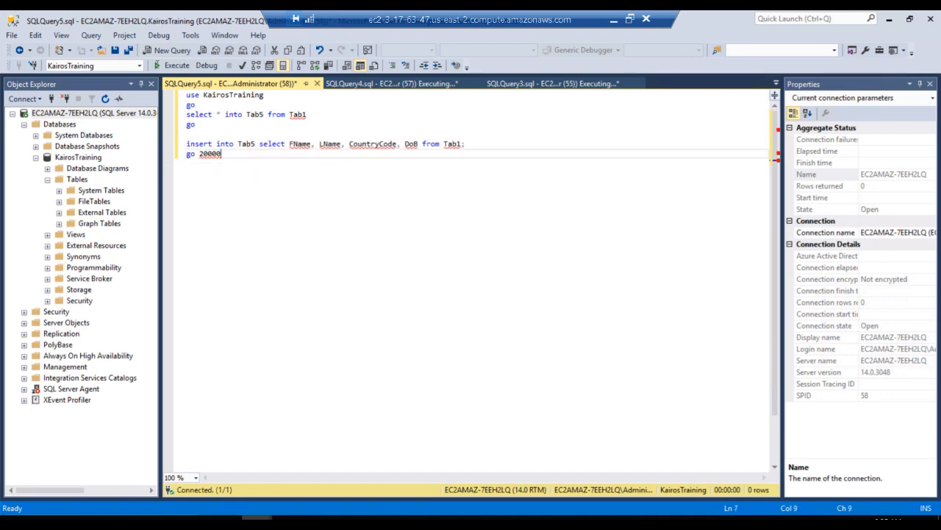
click(173, 66)
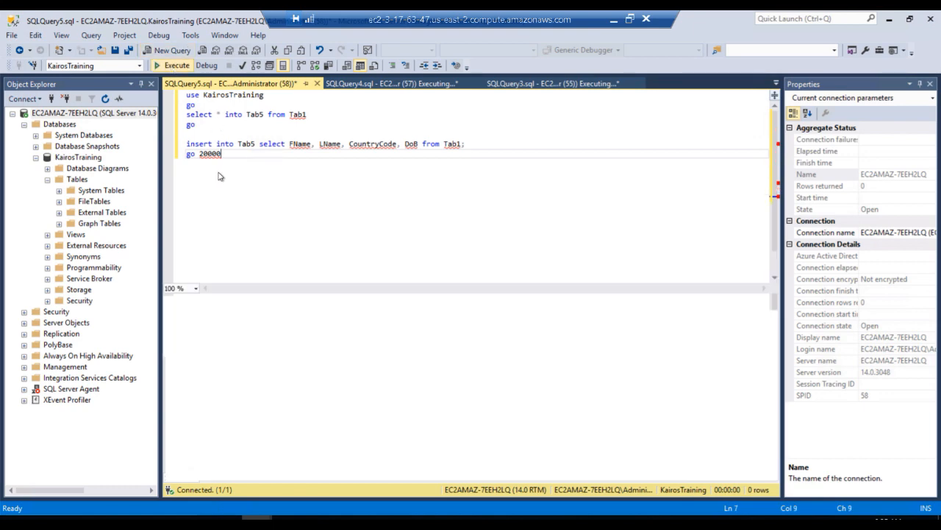
Paste the copied load script into another new query and change its select into target to Tab6
click(168, 50)
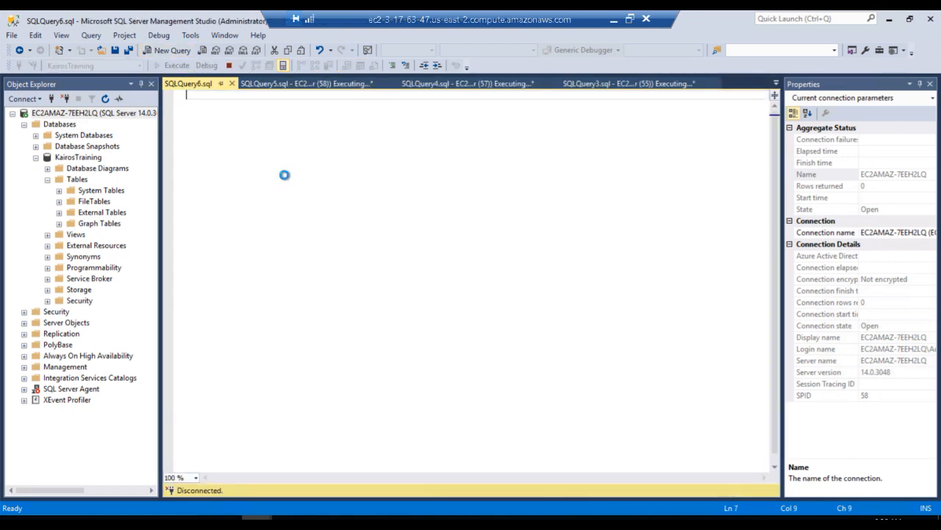
key(ctrl+v)
click(265, 114)
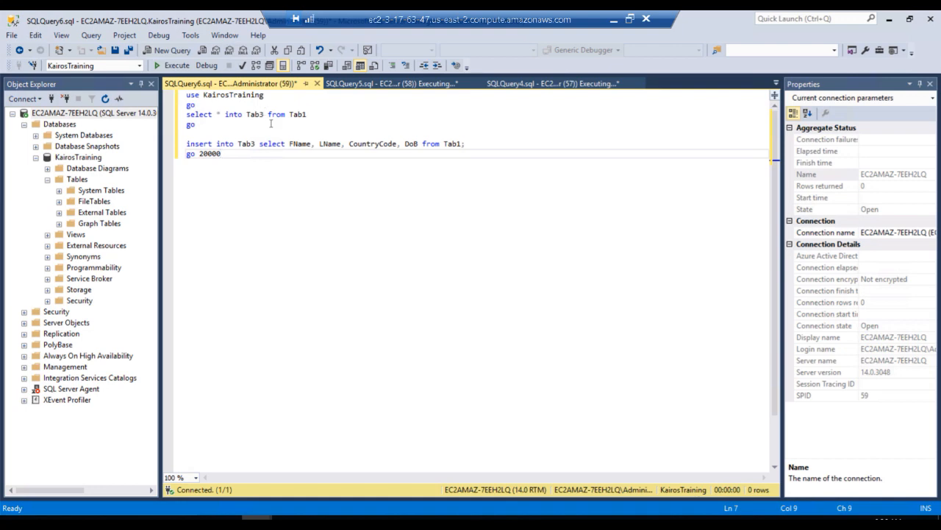
key(BackSpace)
text(6)
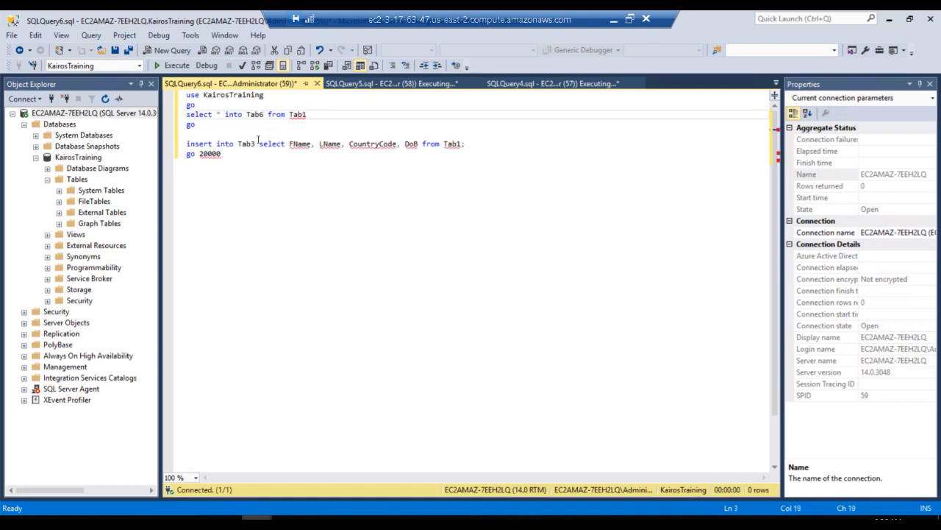
Change the insert statement's target table to Tab6 and execute the script
click(255, 143)
key(BackSpace)
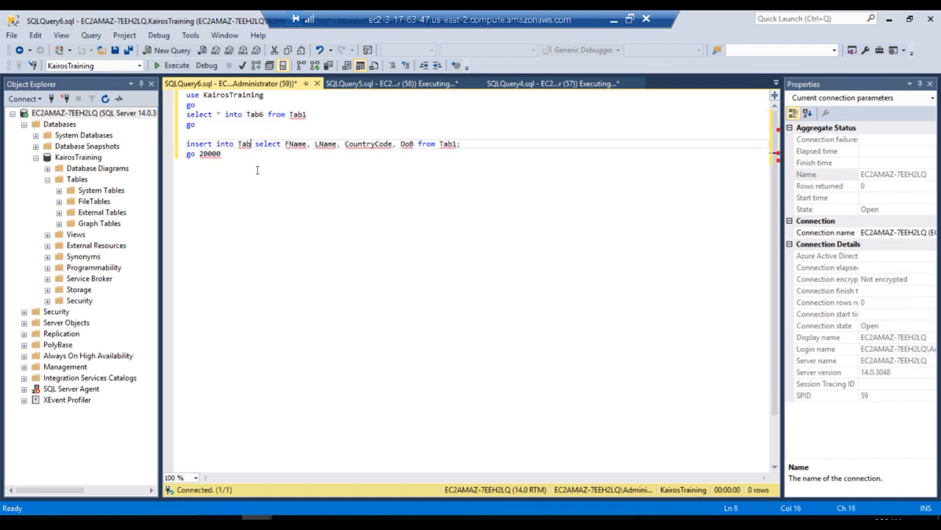
text(6)
click(168, 65)
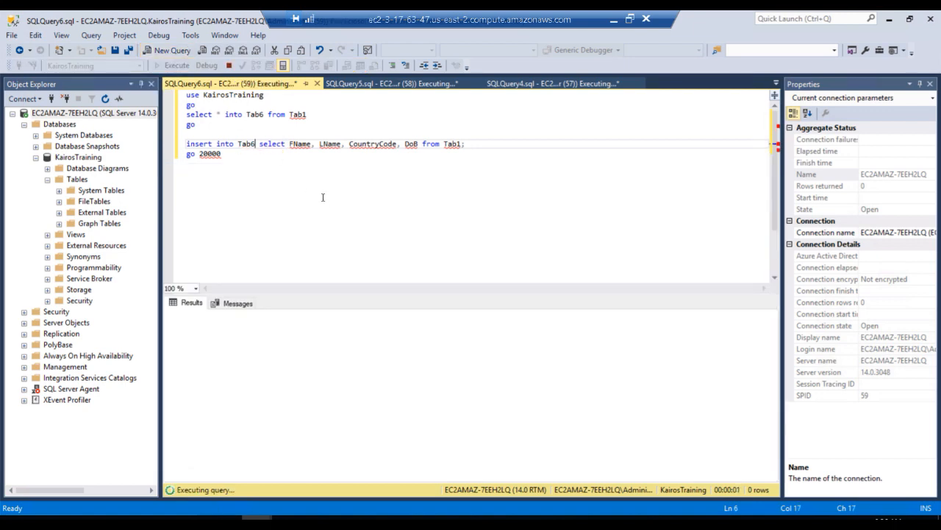
Bring up Task Manager again and check sqlservr.exe's memory and the overall memory usage while the queries run
key(ctrl+shift+Escape)
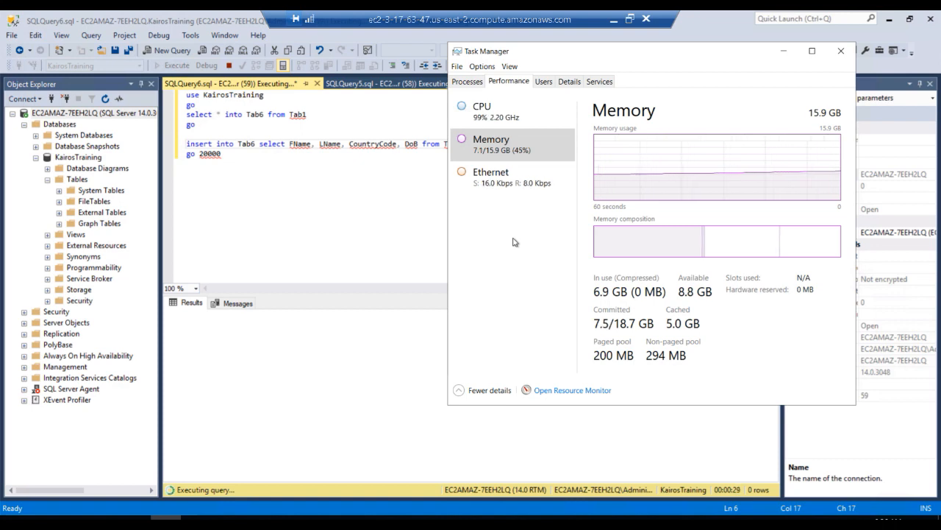
click(564, 85)
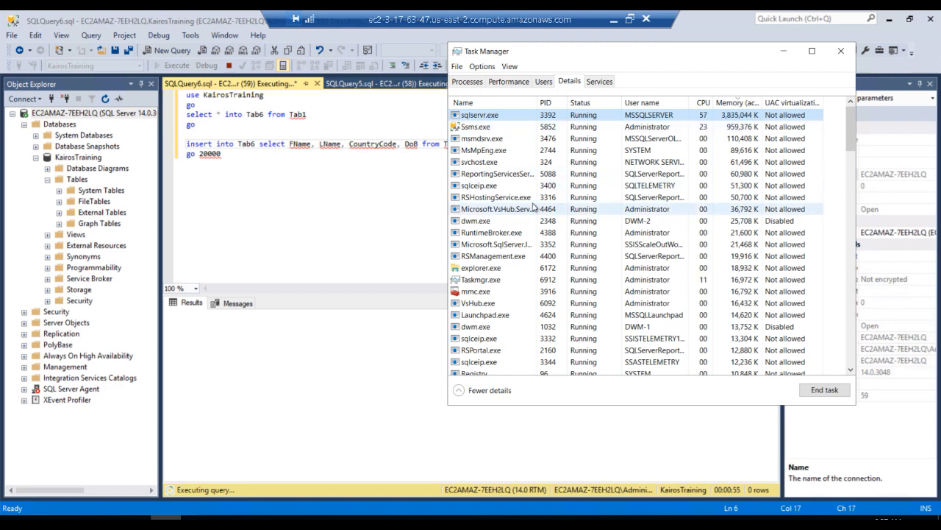
click(509, 81)
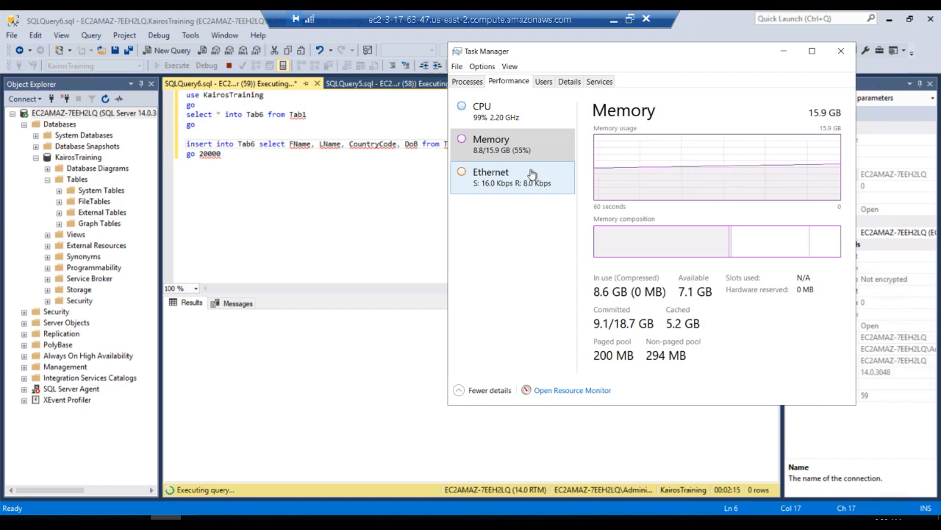
click(163, 203)
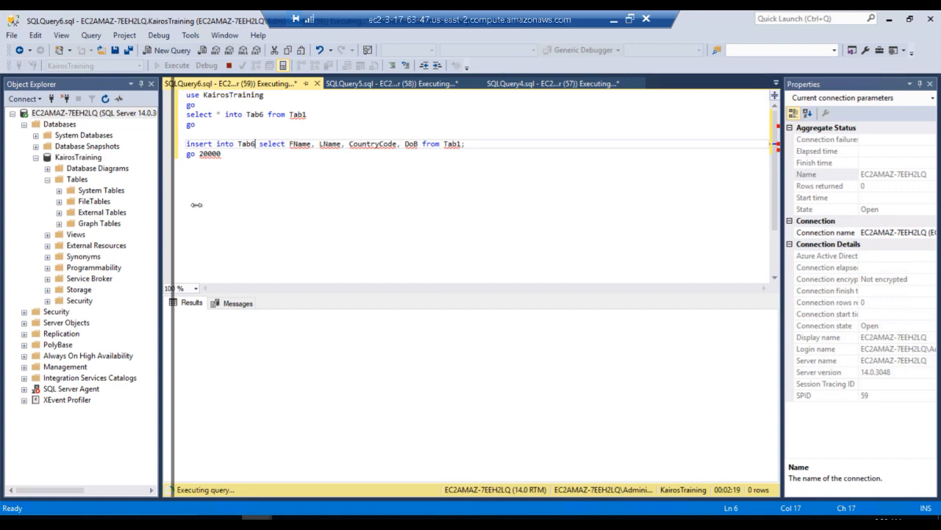
click(199, 205)
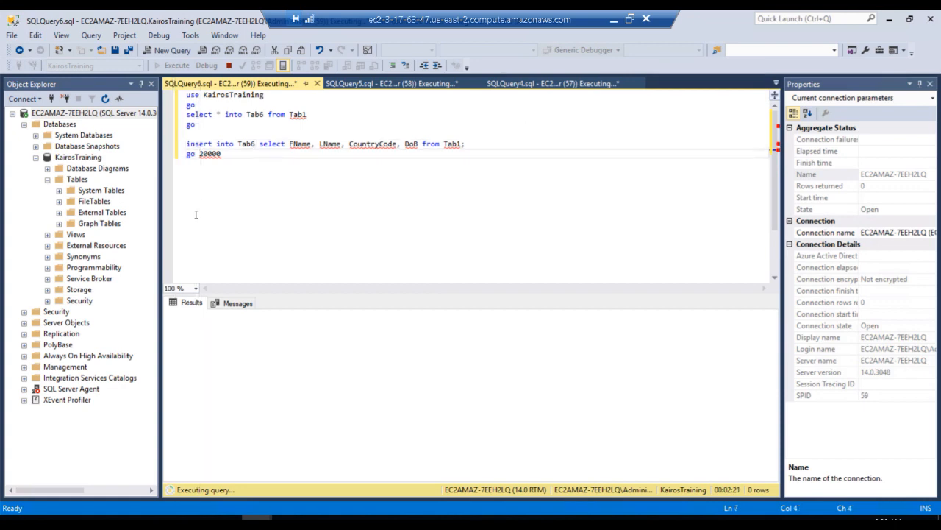
Bring up Task Manager and check sqlservr.exe's memory in the process details and the overall memory usage
drag(162, 234, 207, 225)
click(207, 224)
key(ctrl+shift+Escape)
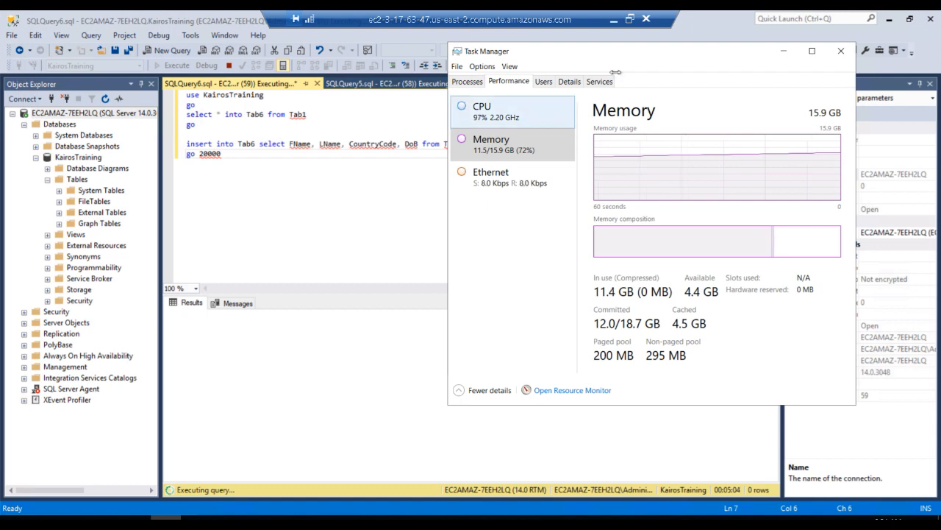
click(567, 83)
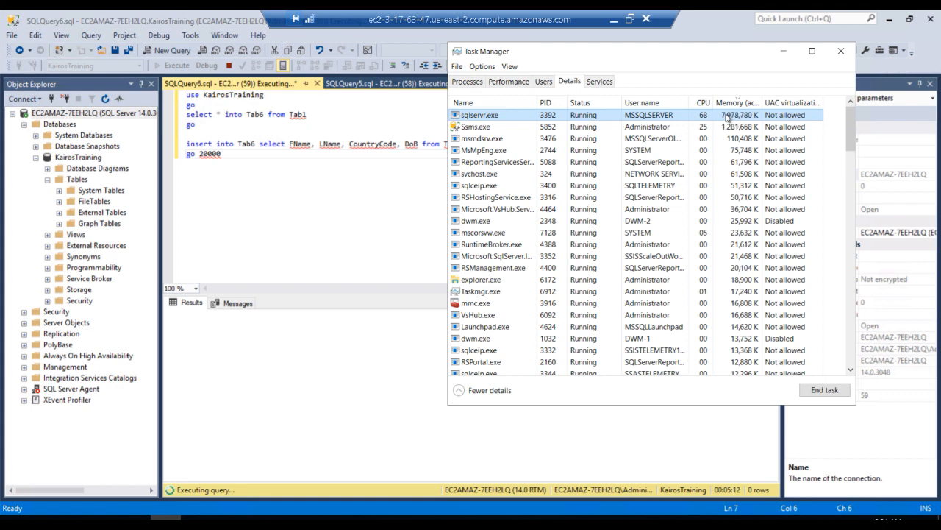
click(507, 83)
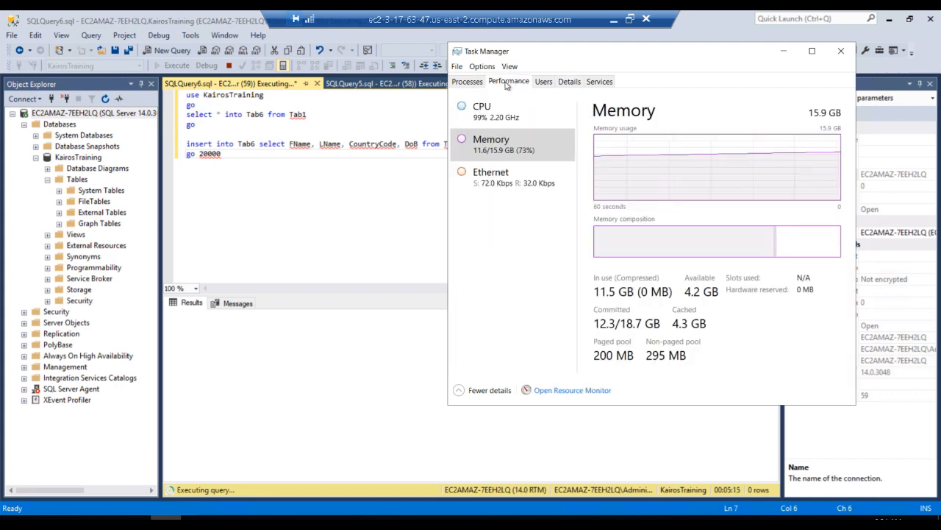
Open the server's memory properties and select the maximum server memory value for editing
click(85, 117)
right_click(86, 116)
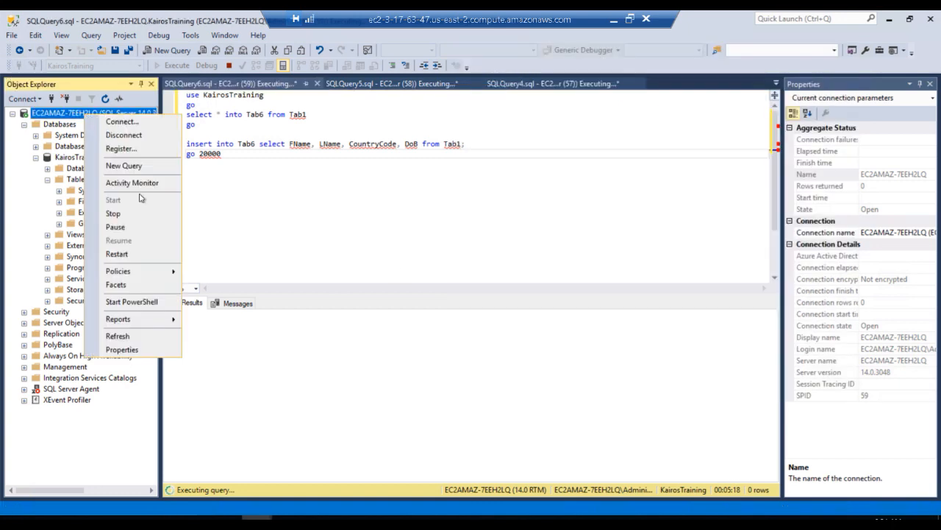
click(140, 354)
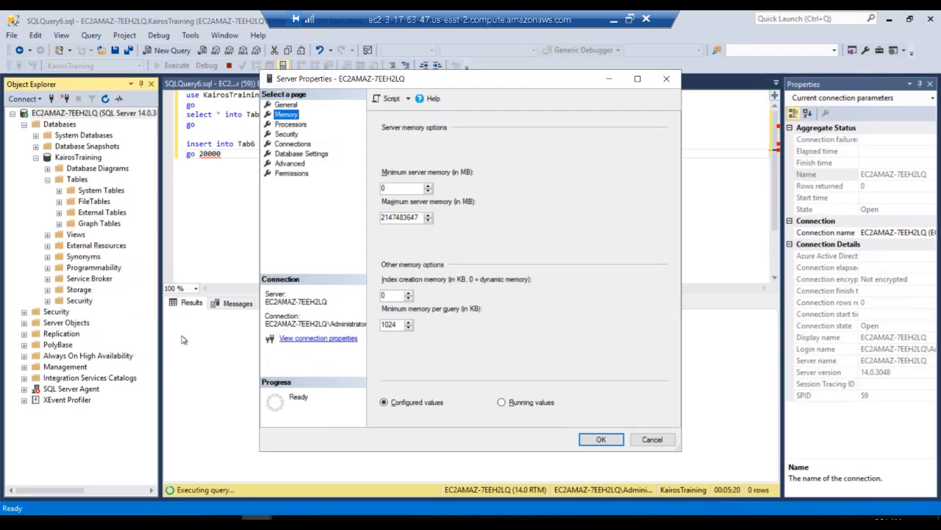
double_click(403, 218)
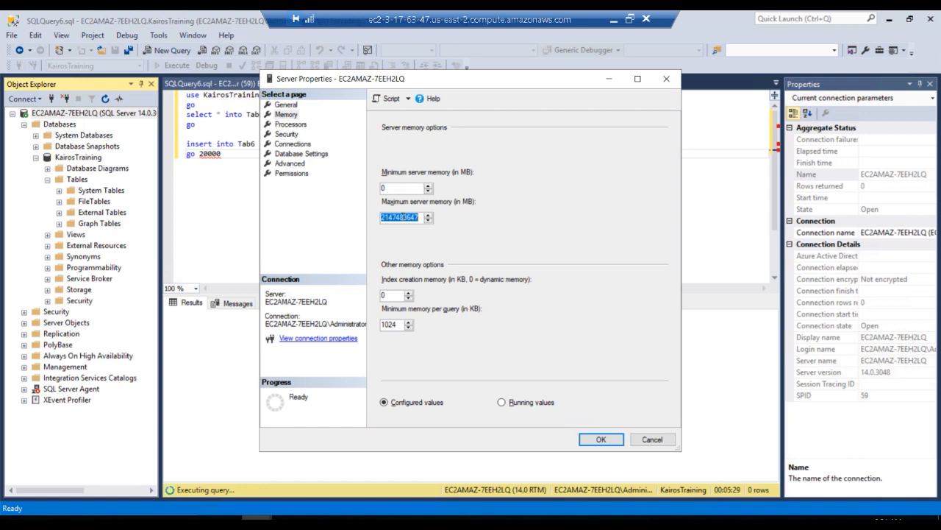
Bring Task Manager up beside the server properties and open Calculator
click(15, 517)
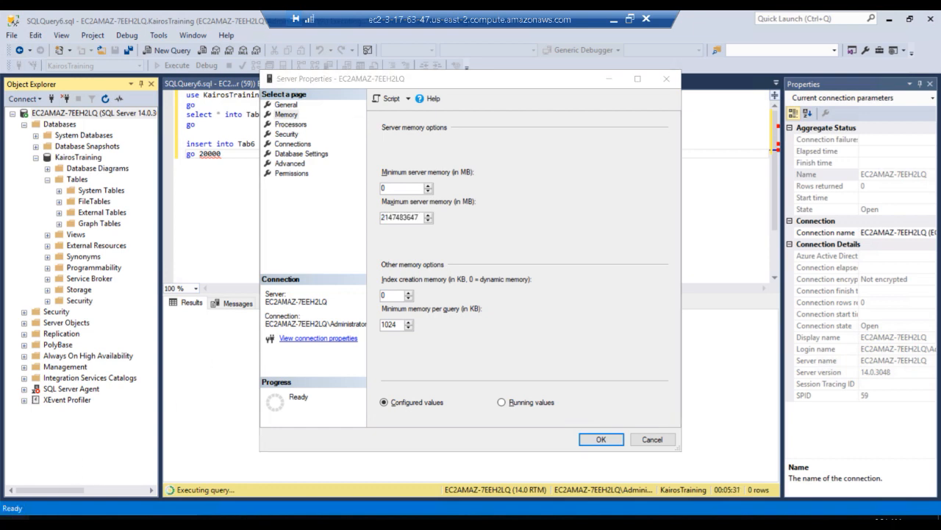
click(591, 157)
click(166, 518)
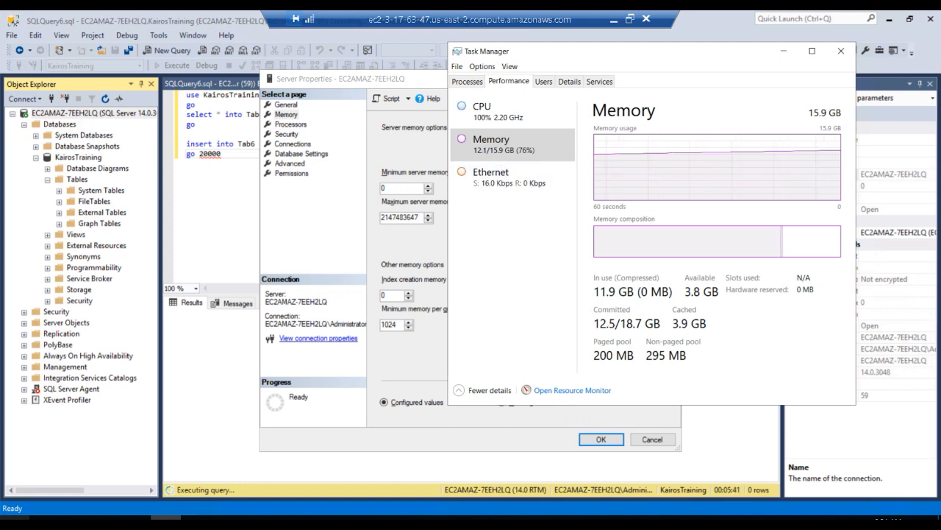
key(super)
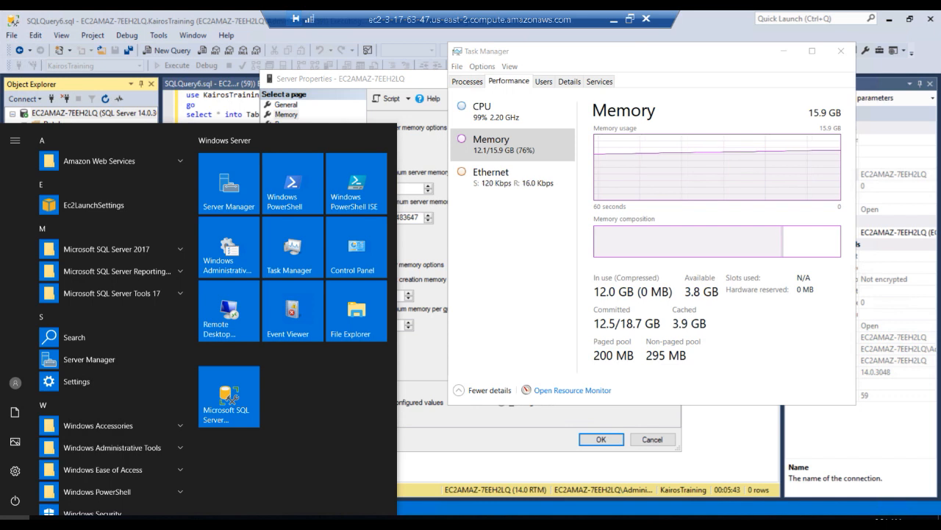
text(ca)
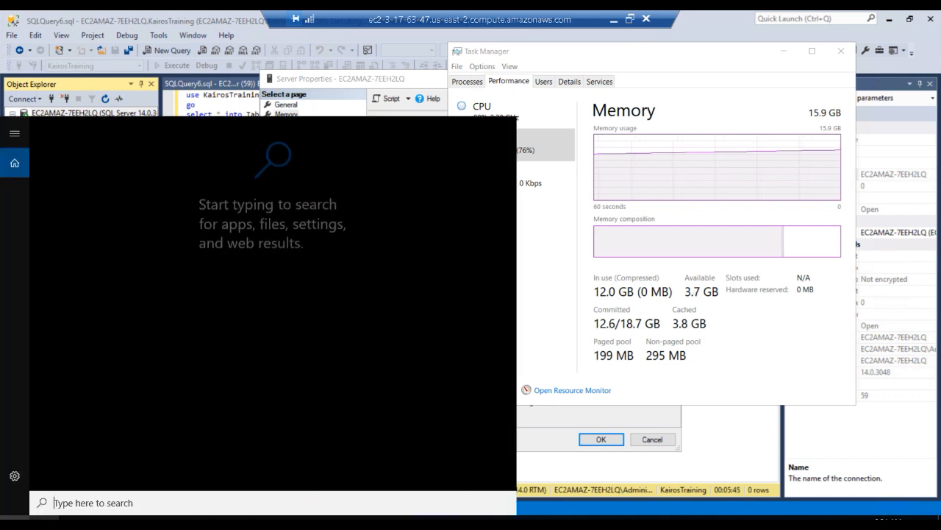
text(lculator)
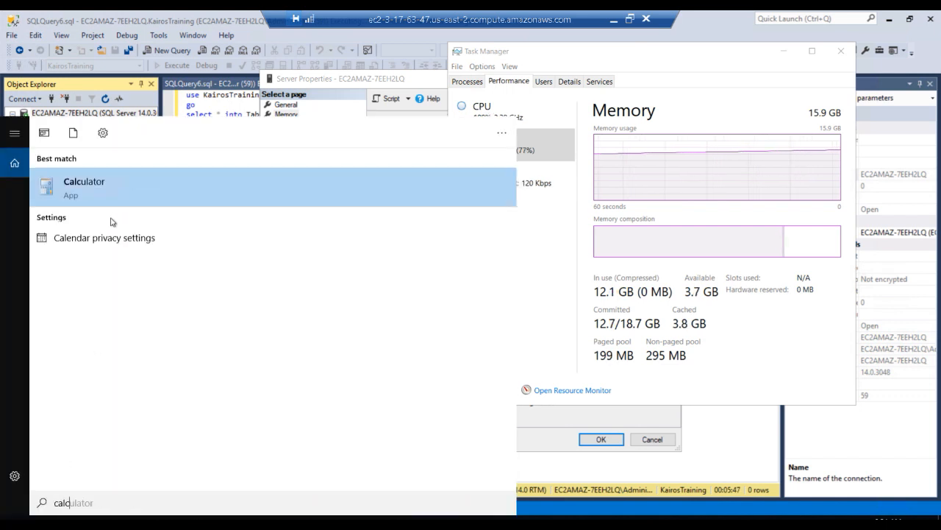
click(105, 193)
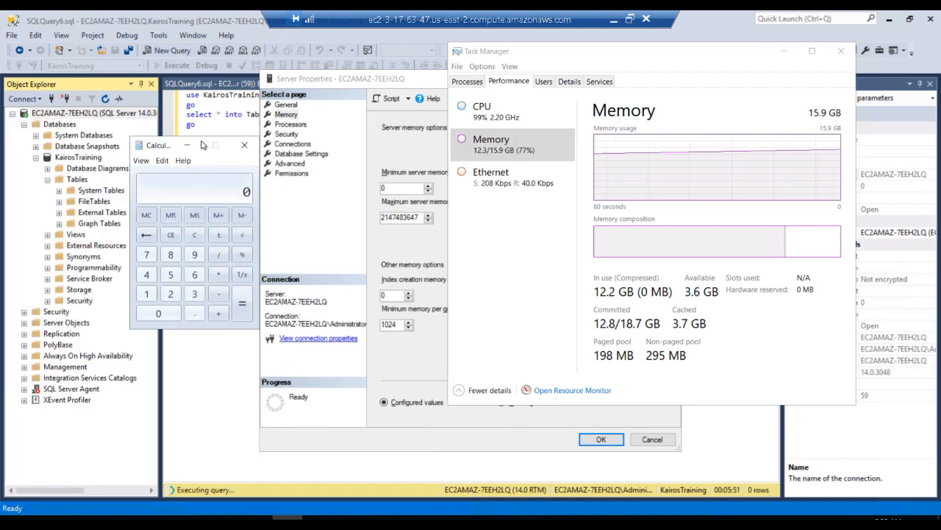
click(192, 314)
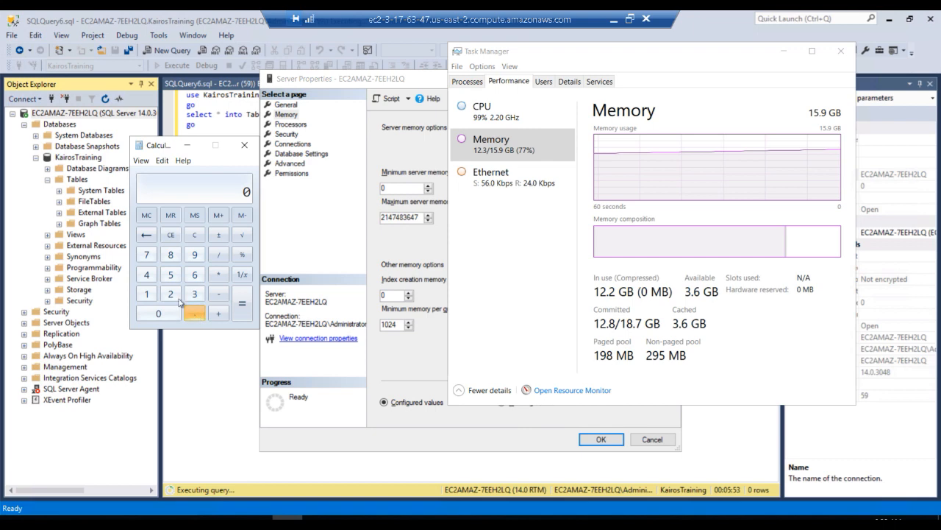
key(7)
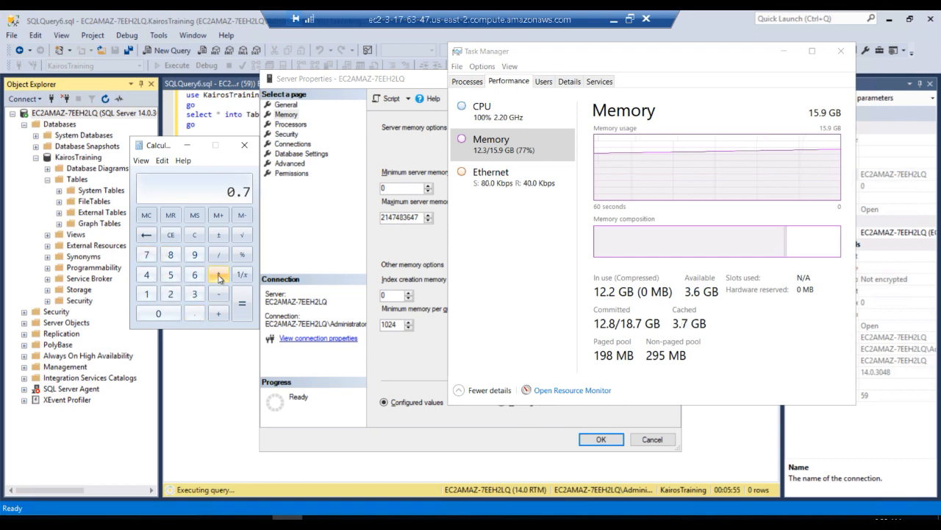
click(218, 275)
text(11)
click(194, 275)
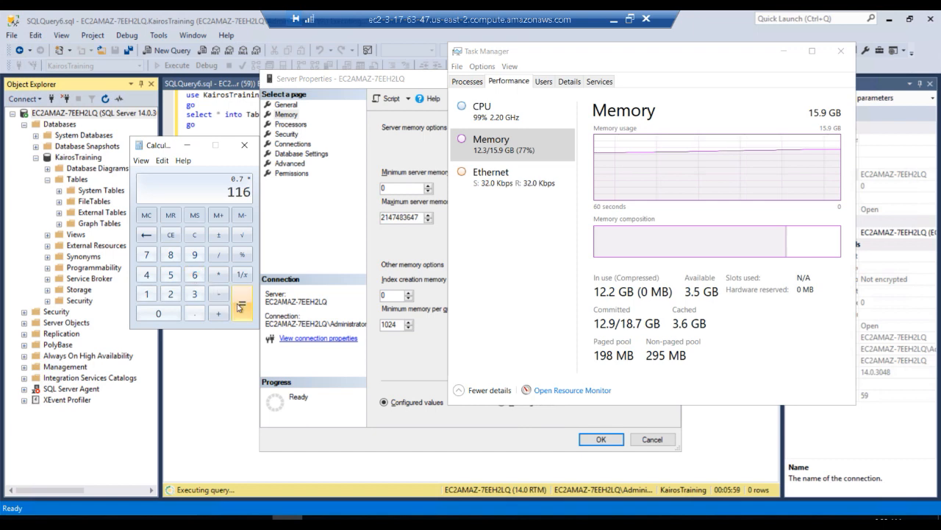
click(194, 236)
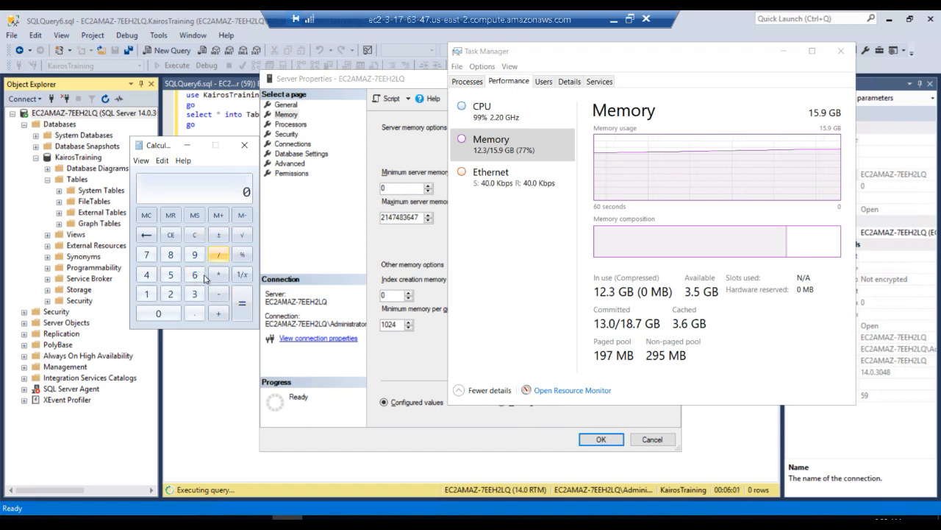
Calculate 70 percent of the server's memory in Calculator as 0.7 times 16
click(146, 254)
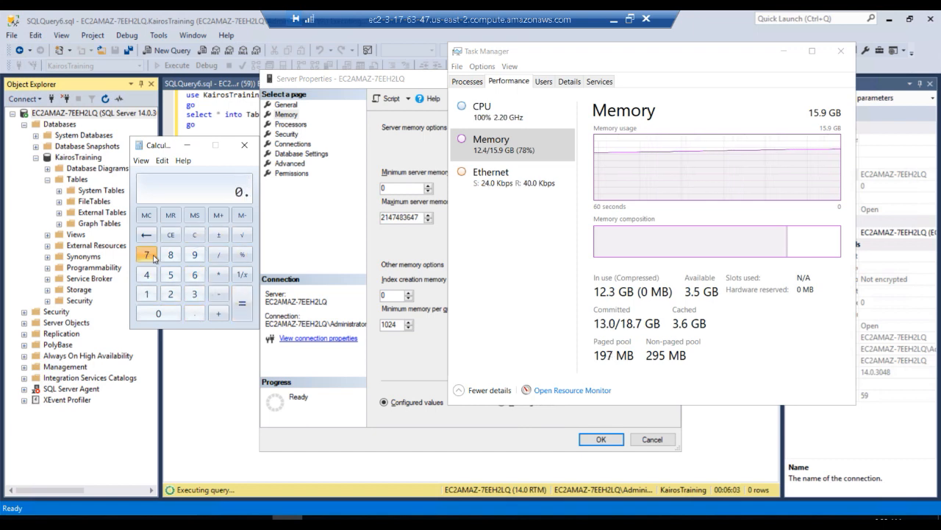
click(218, 275)
click(145, 294)
click(195, 274)
click(248, 304)
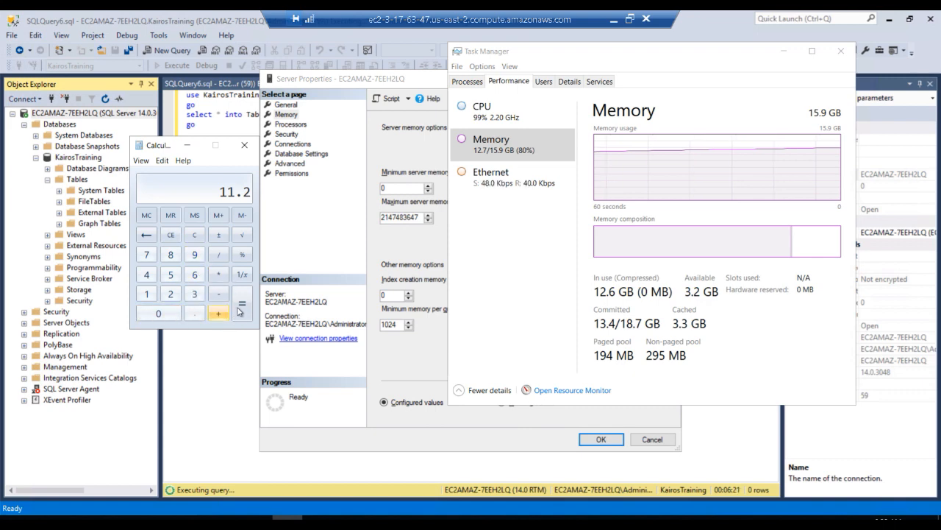
Convert the calculated gigabytes to megabytes by multiplying the result by 1024
click(219, 274)
click(149, 297)
click(158, 314)
click(170, 293)
click(146, 275)
click(242, 303)
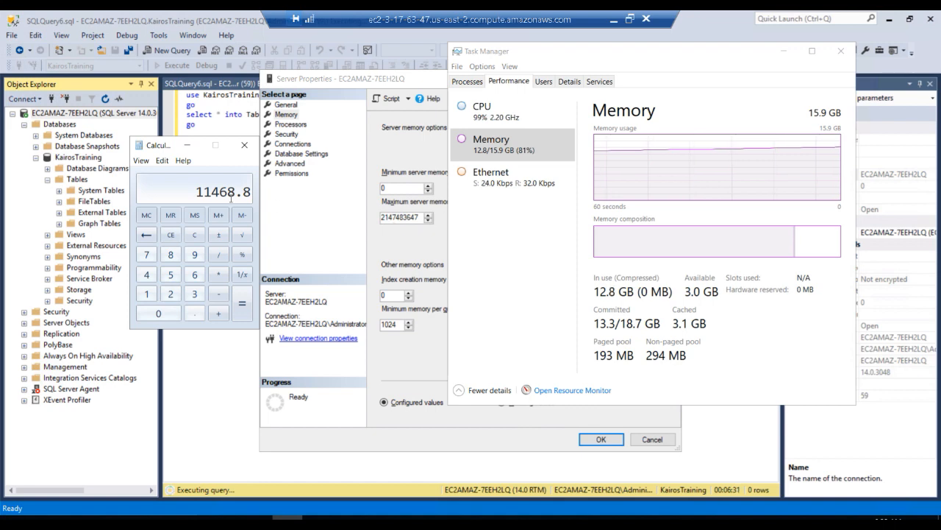
Set the maximum server memory to 10240 MB and bring Task Manager back to the front
double_click(388, 218)
text(10240)
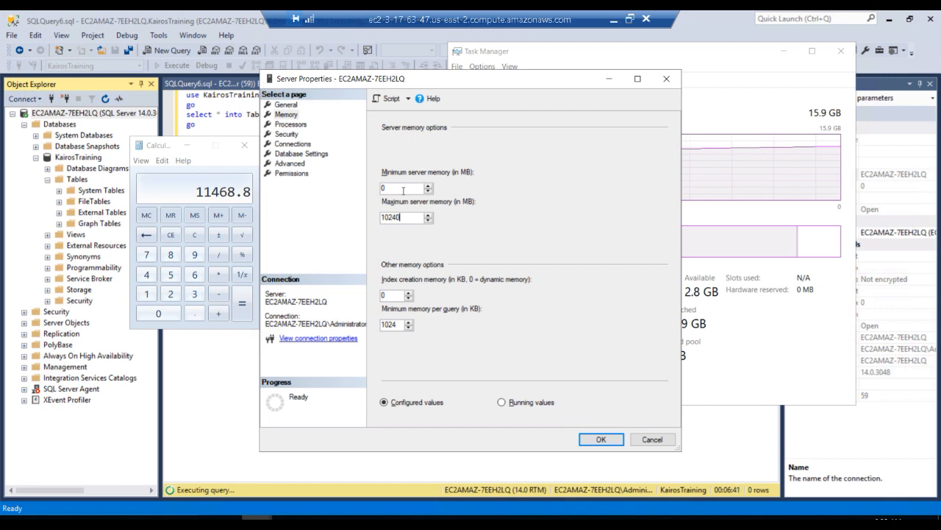
click(696, 55)
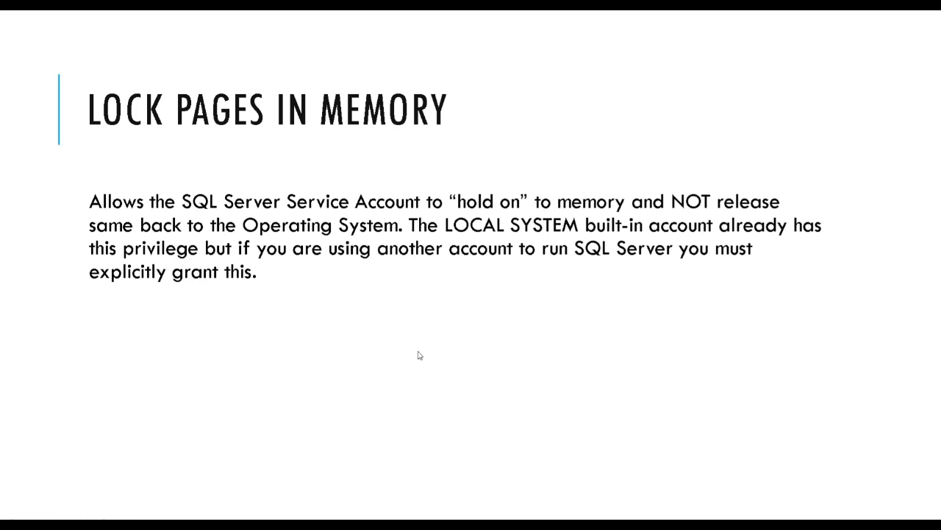
Switch to Local Security Policy, open the Lock pages in memory properties and start adding a user or group
key(alt+Tab)
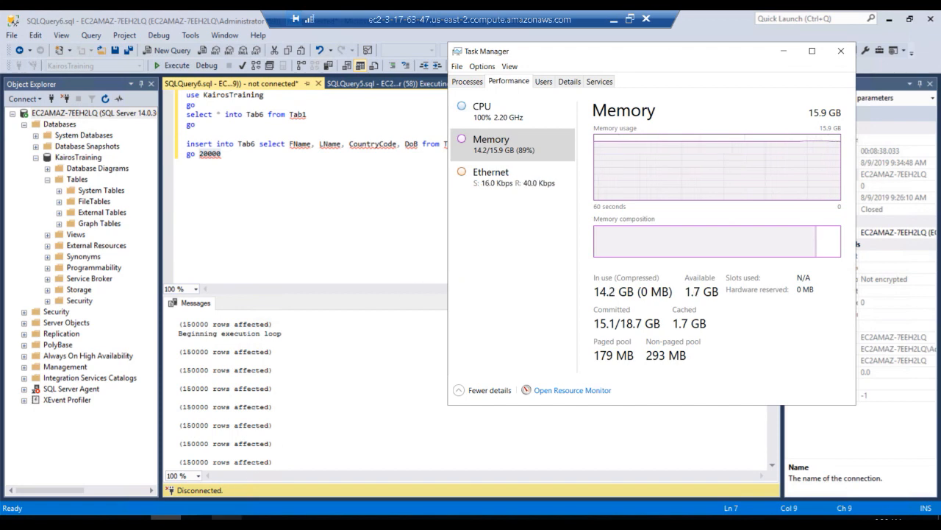
click(196, 518)
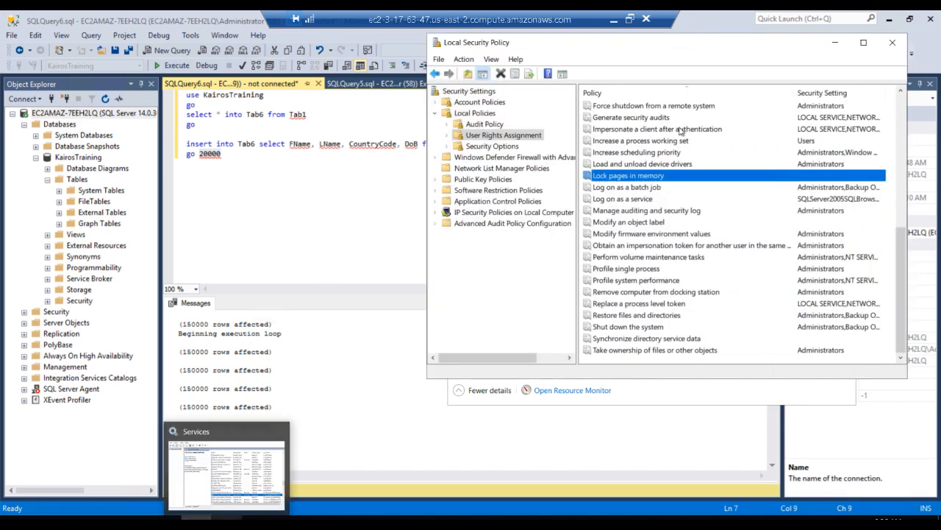
right_click(630, 178)
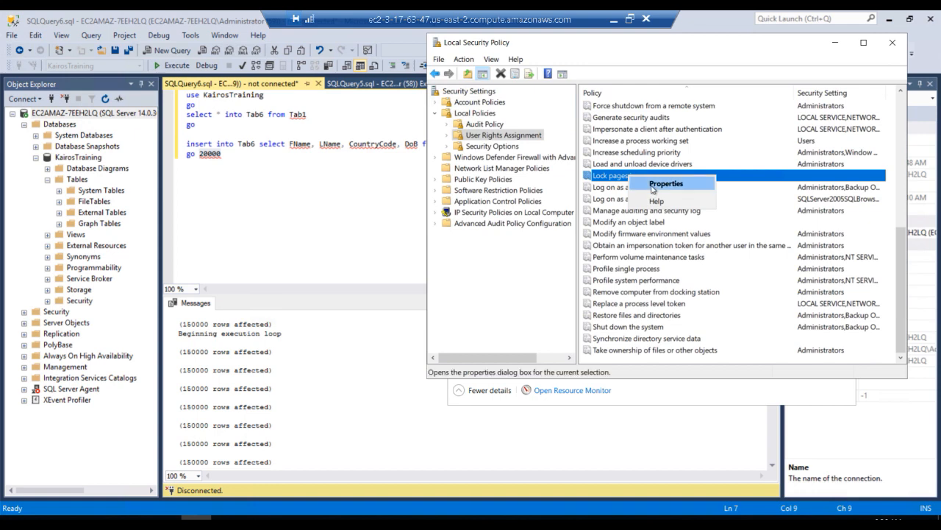
click(651, 185)
click(580, 258)
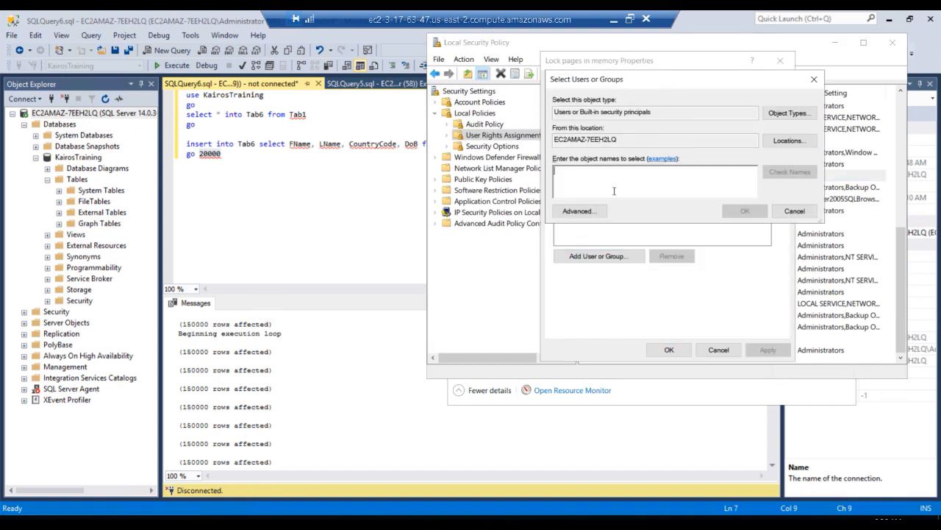
Try to add the account NT SERVICE\MSSQL SERVER to the policy
text(NT SERVICE\)
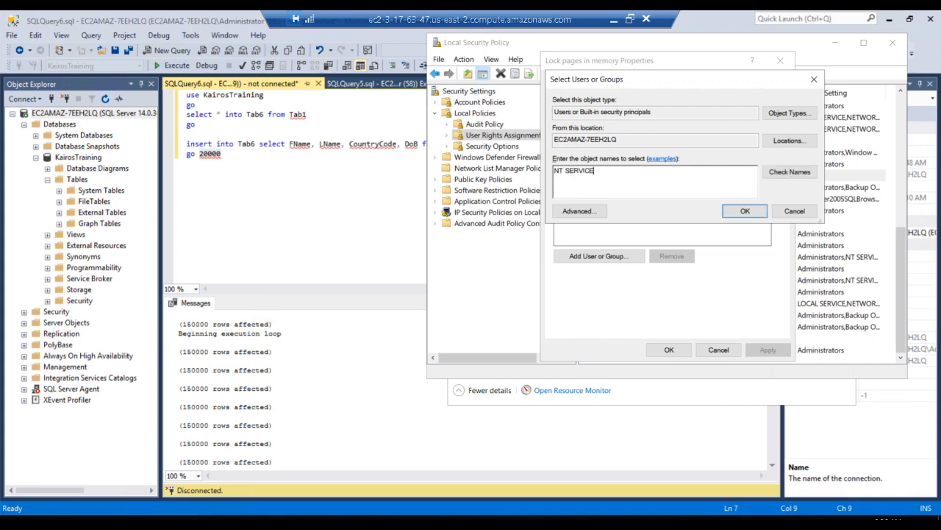
text(MS)
text(Q)
key(BackSpace)
key(BackSpace)
text(SQL SERVER)
key(Return)
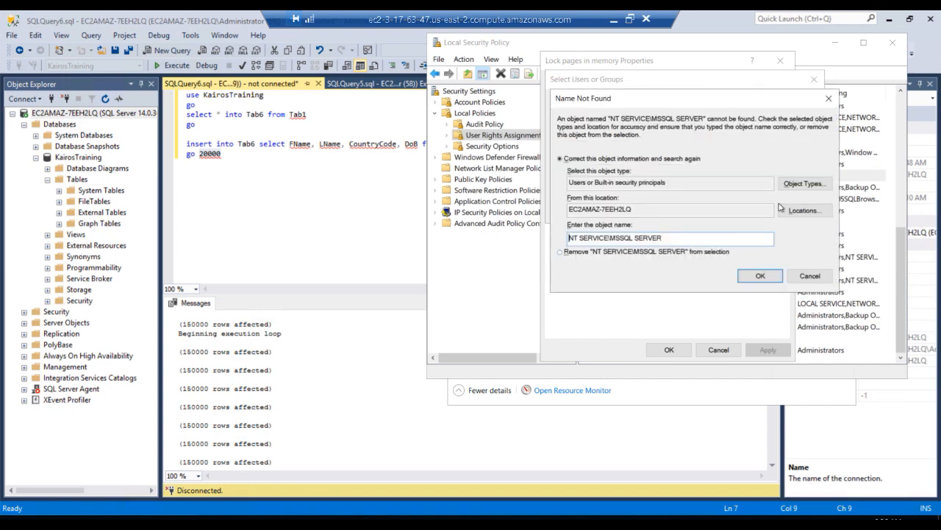
Include groups in the searched object types, correct the account name to NT SERVICE\MSSQLSERVER and choose the MSSQLSERVER match
click(801, 184)
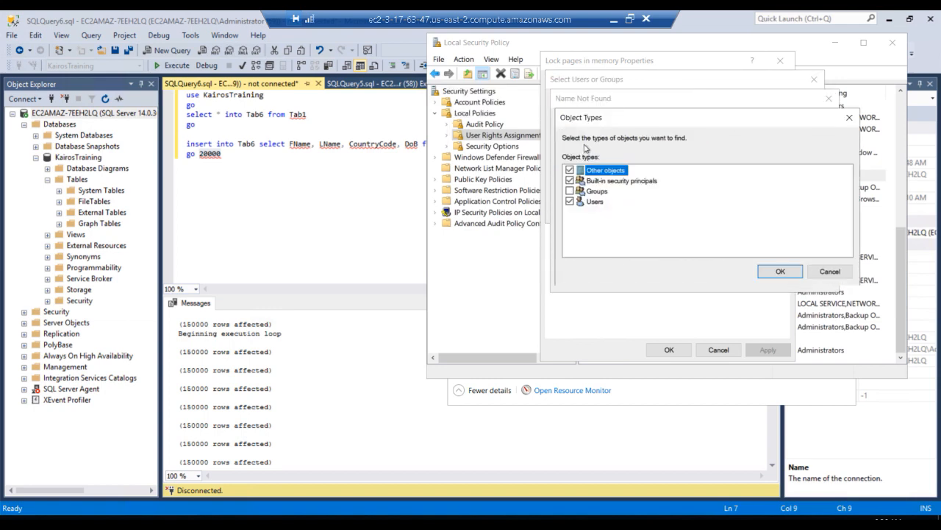
click(778, 271)
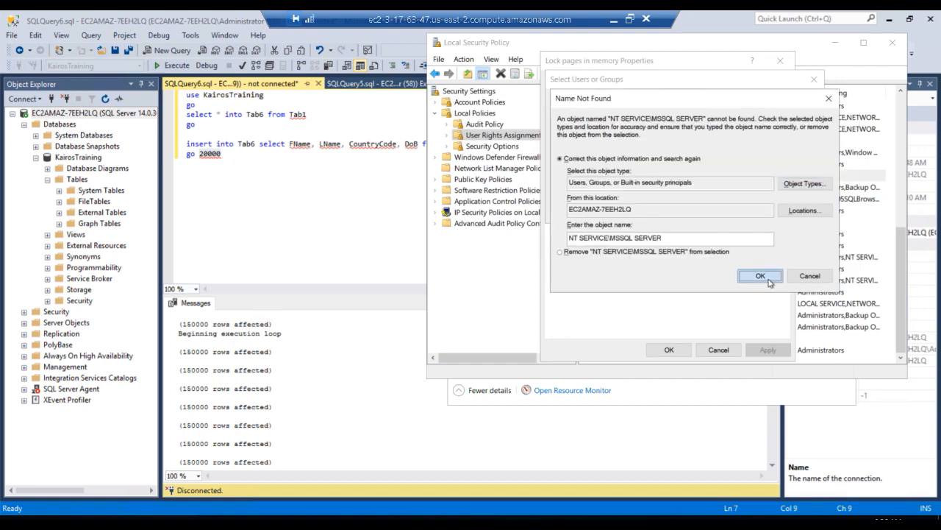
click(635, 237)
key(BackSpace)
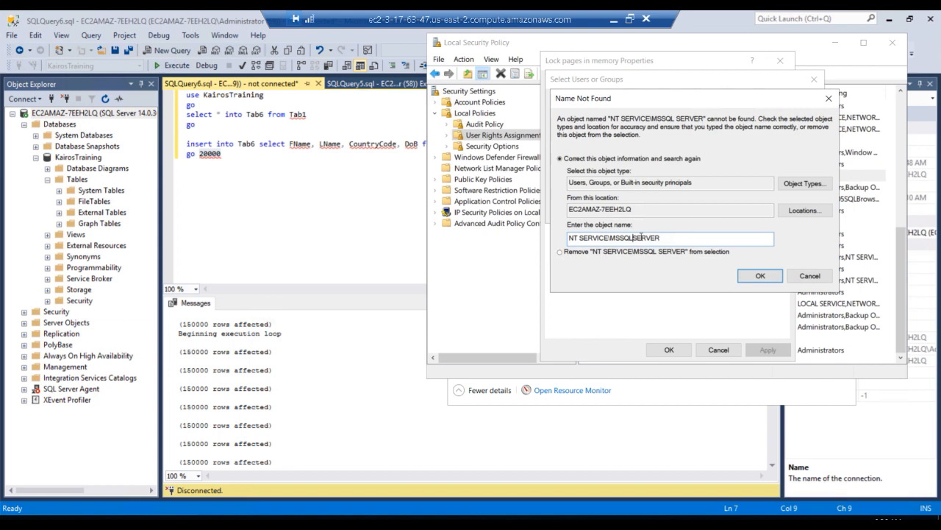
key(Return)
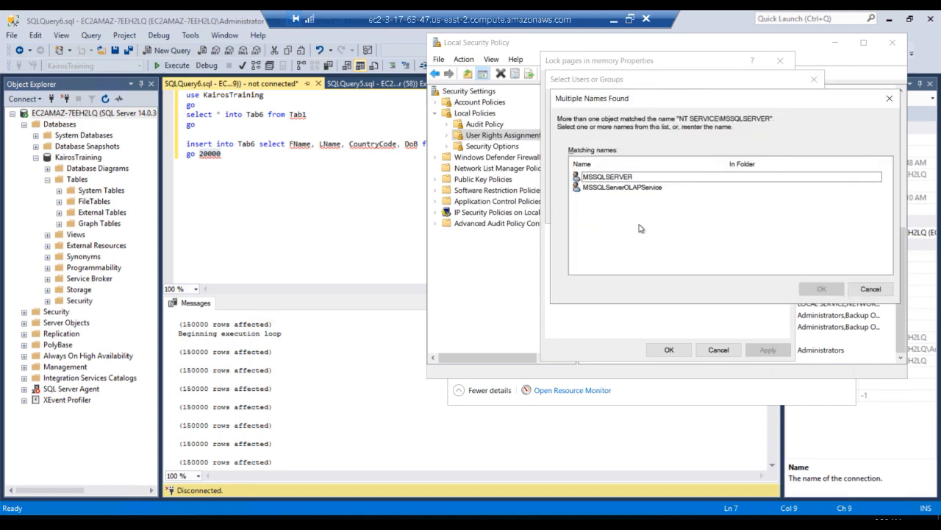
double_click(610, 181)
Apply the Lock pages in memory assignment and close its properties
click(759, 351)
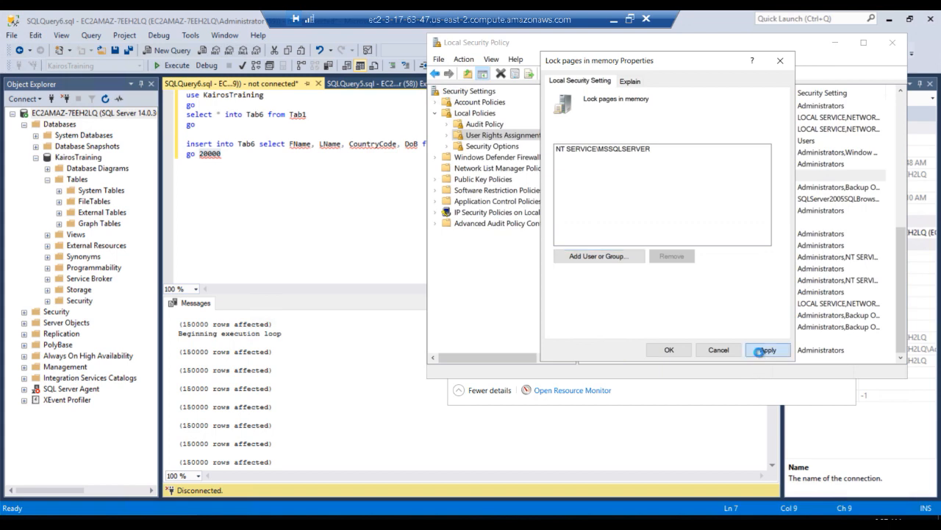
click(667, 350)
click(658, 352)
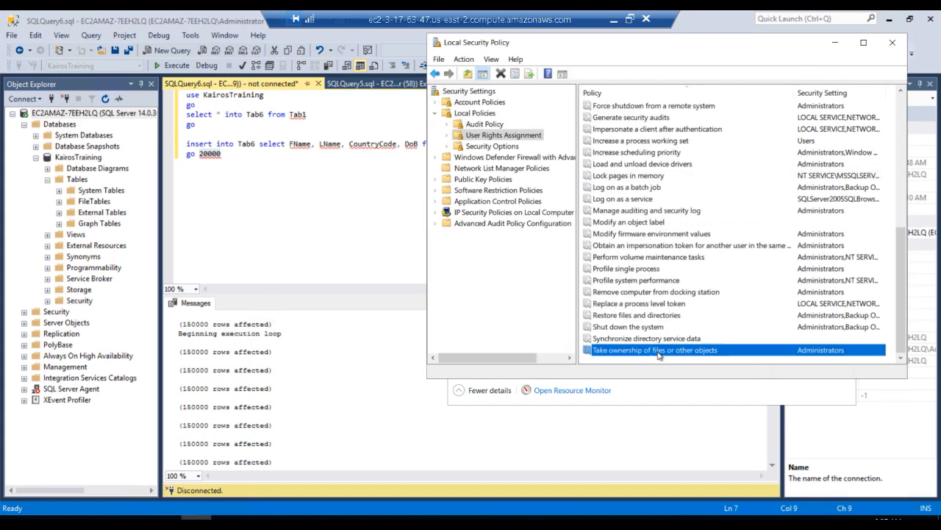
Reopen the Lock pages in memory policy to check its assigned account, then close it without changes
click(627, 176)
double_click(627, 177)
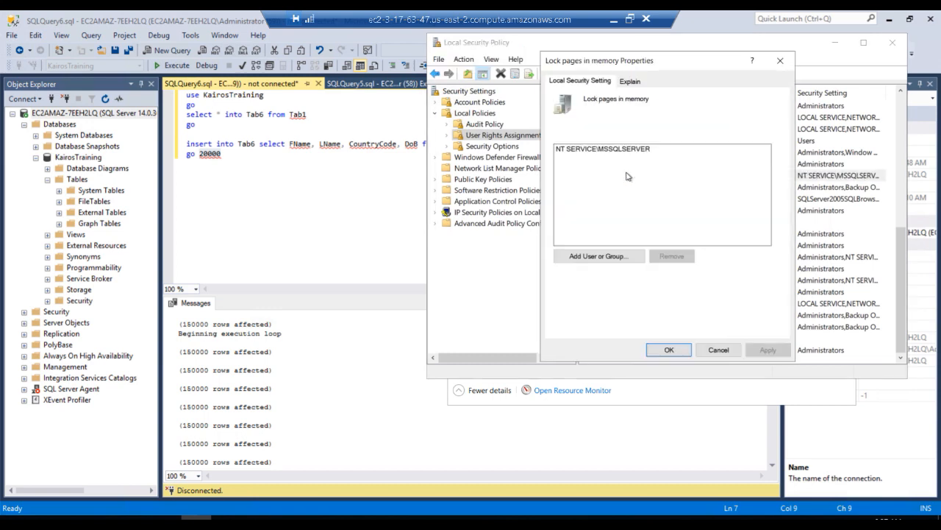
click(717, 350)
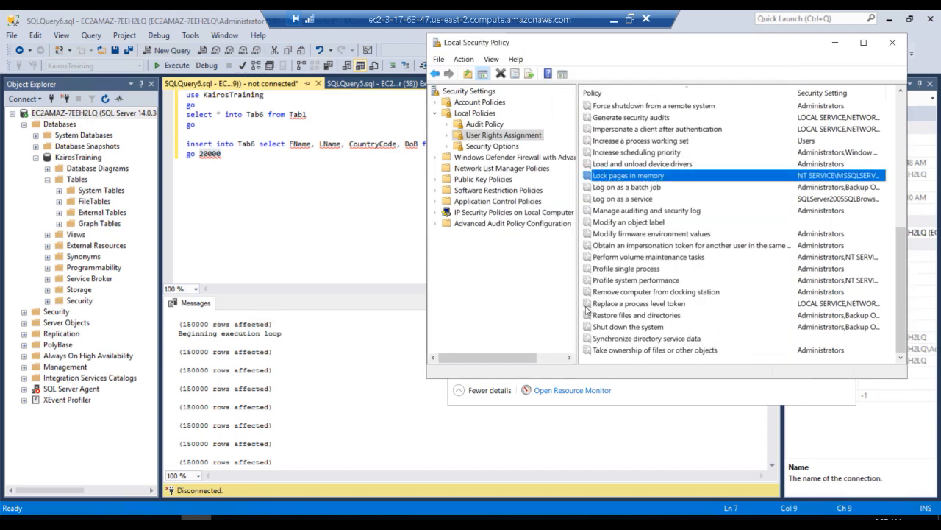
Minimize the Local Security Policy, open SQL Server 2017 Configuration Manager and show the SQL Server Services
click(833, 44)
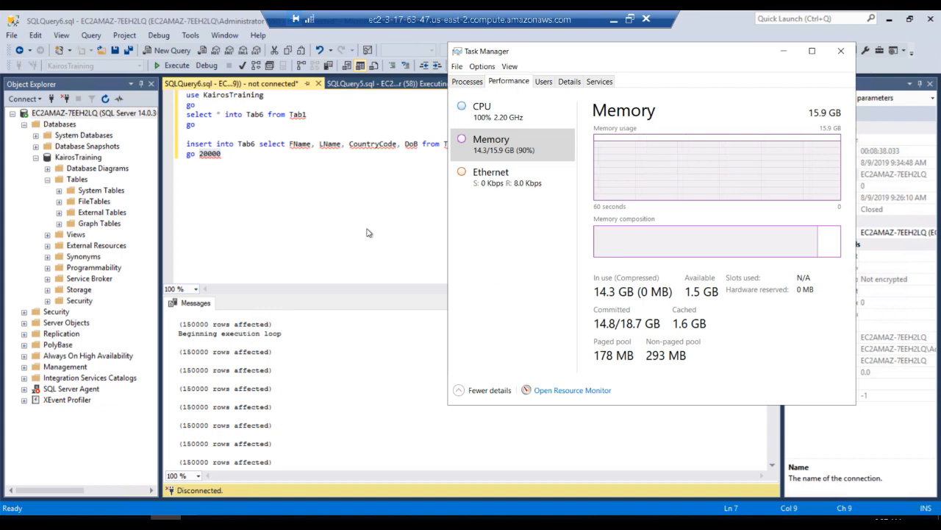
click(13, 522)
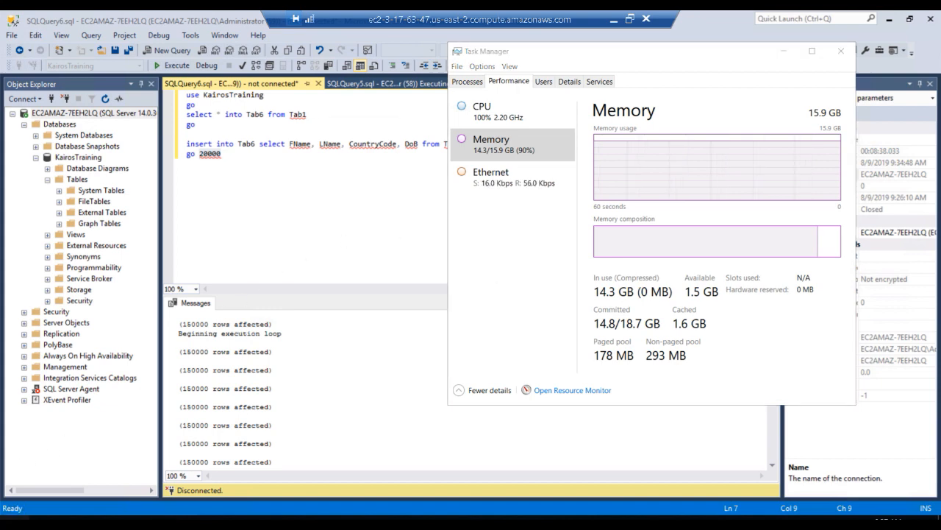
text(m)
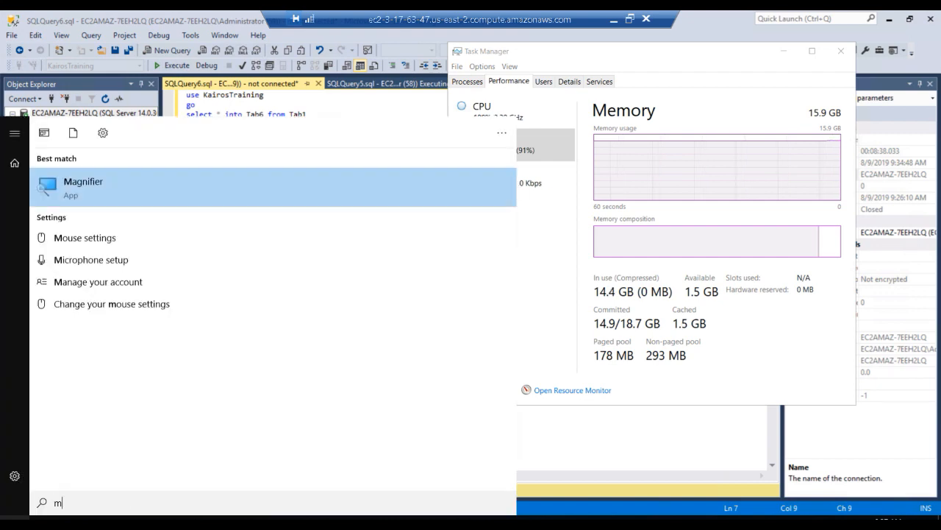
key(BackSpace)
text(sql server)
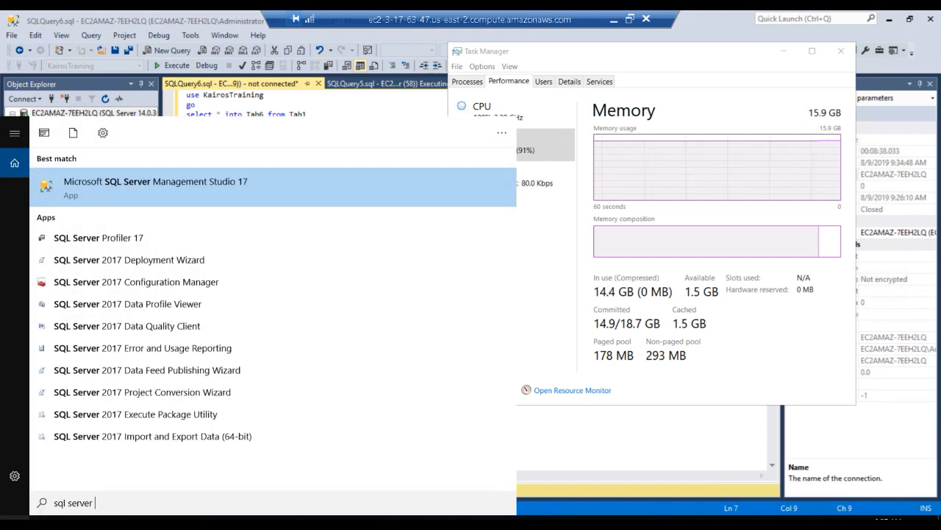
click(131, 284)
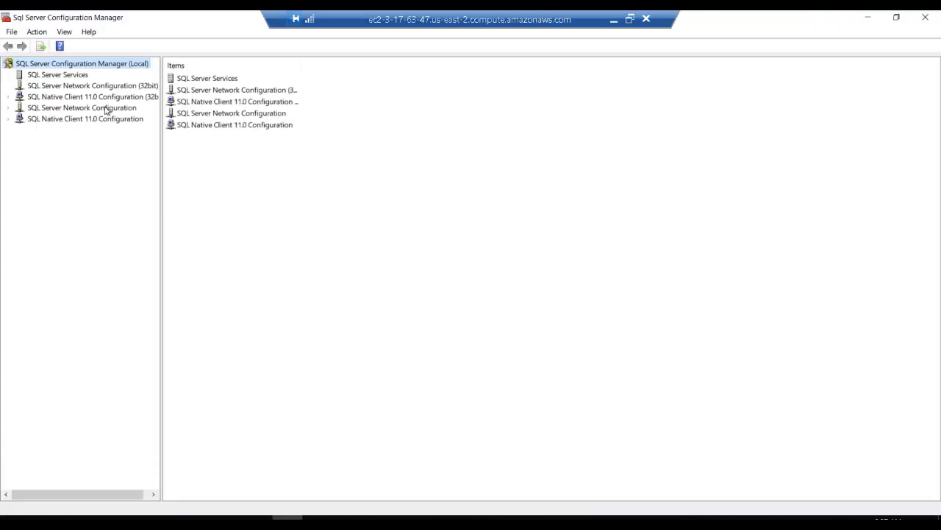
click(72, 76)
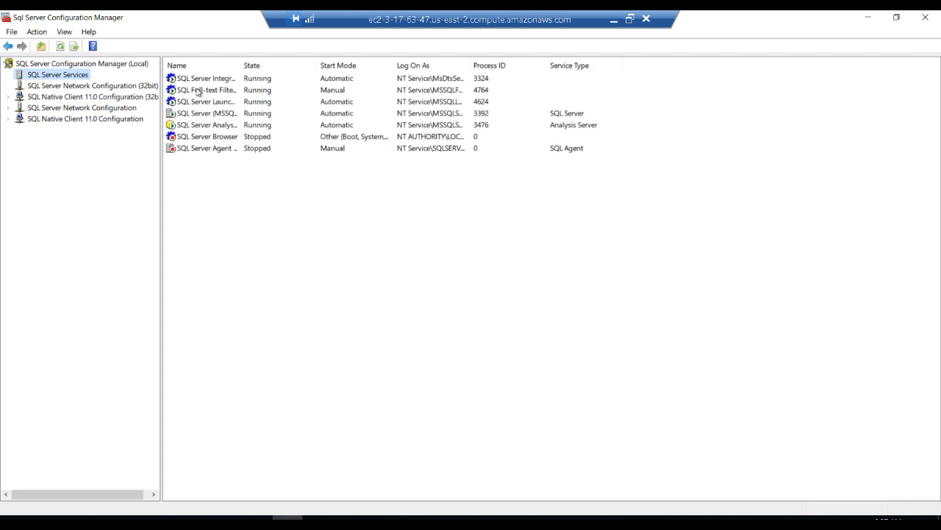
click(195, 115)
right_click(194, 116)
click(213, 180)
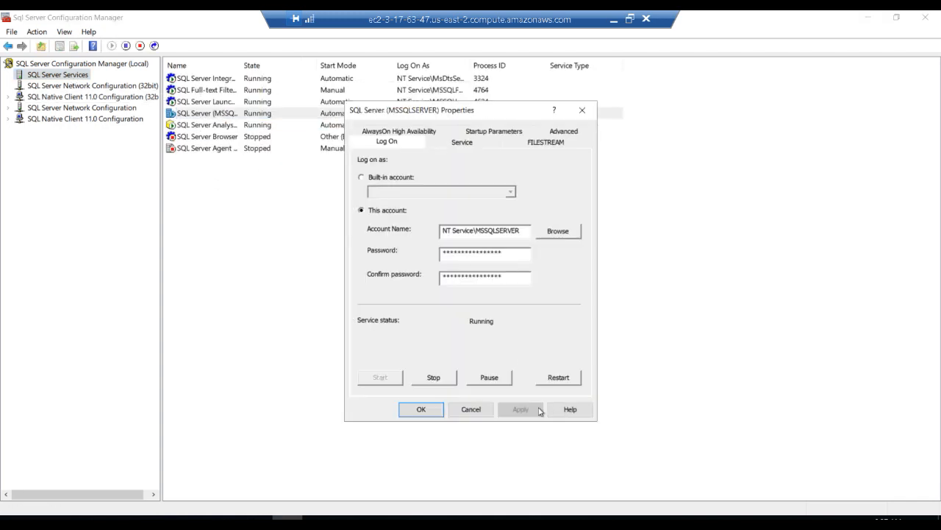
click(471, 409)
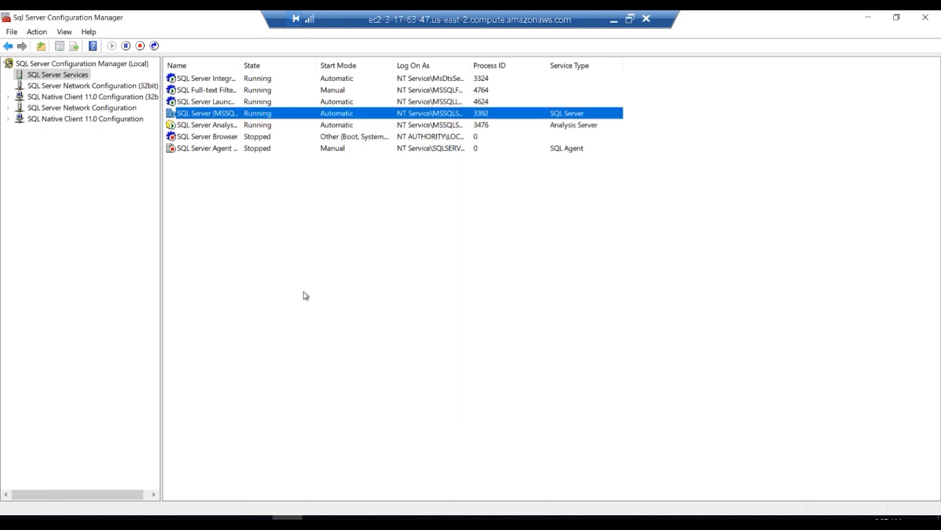
Restart the SQL Server (MSSQLSERVER) service
right_click(215, 119)
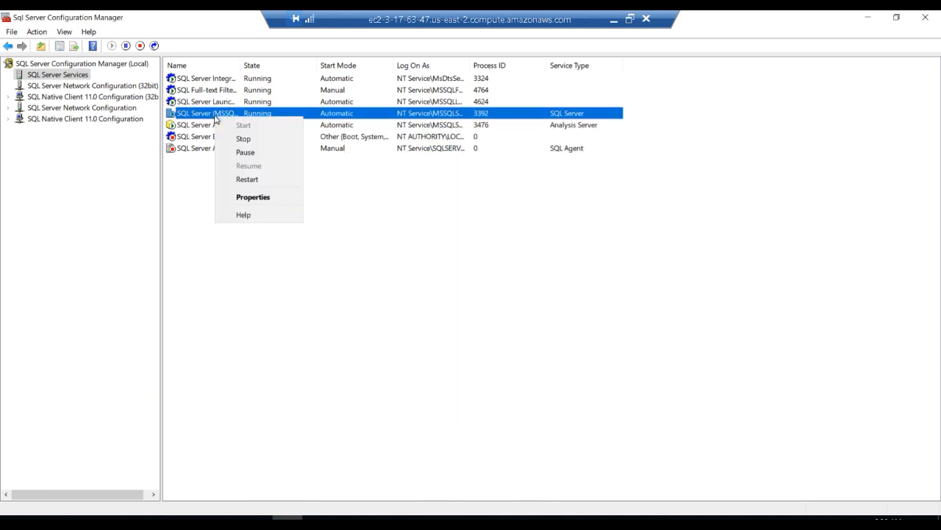
click(237, 180)
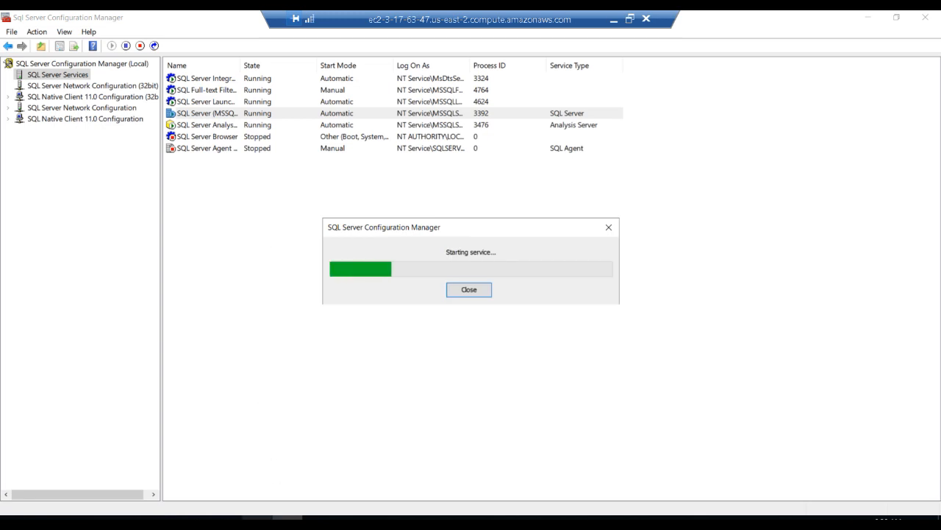
Switch back to Management Studio, close the connection Properties window and look through the SQLQuery4 and SQLQuery3 scripts
mouse_move(257, 521)
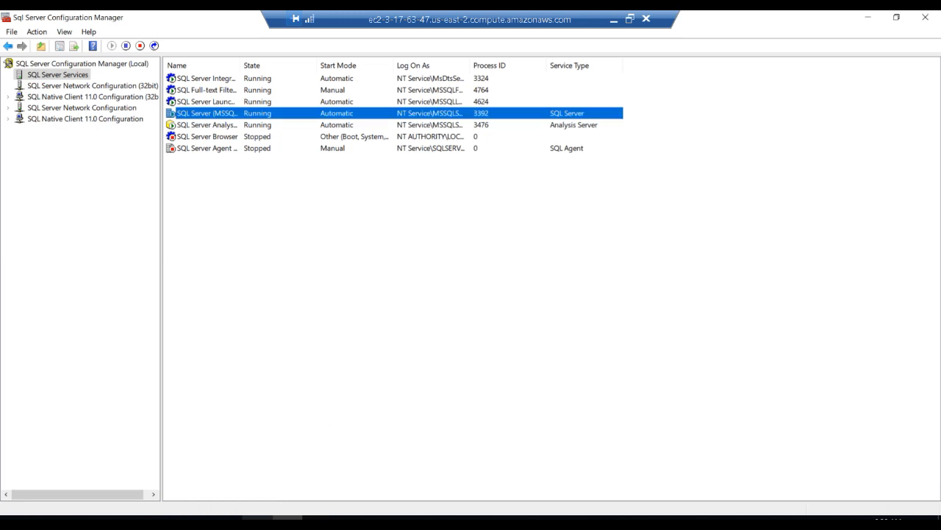
click(256, 521)
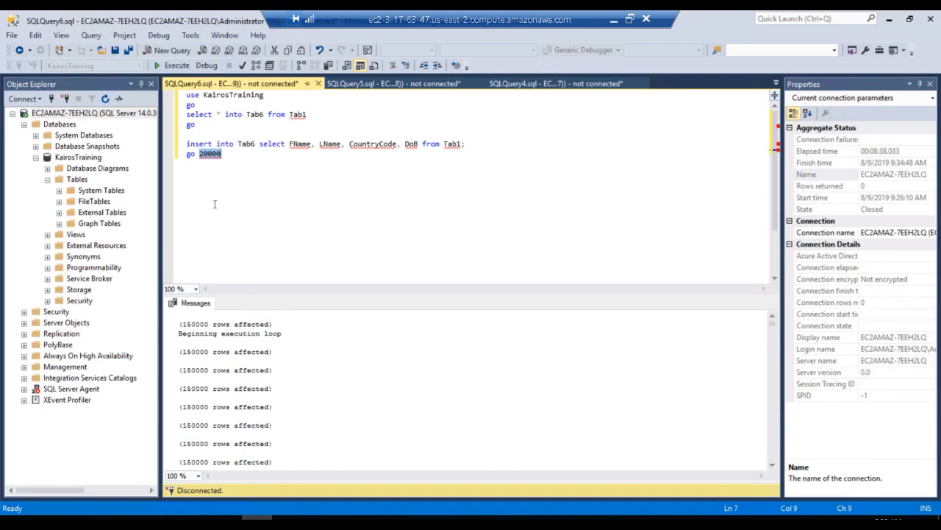
click(261, 202)
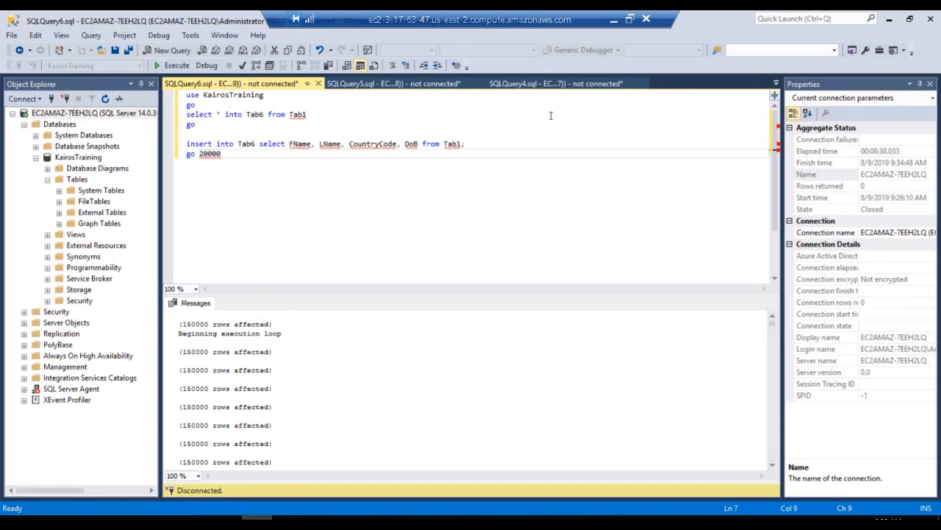
click(562, 83)
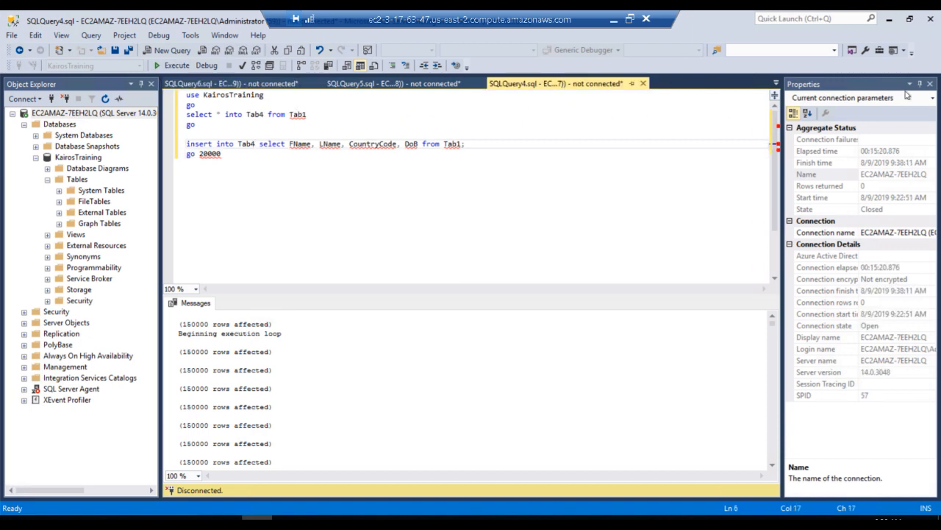
click(930, 84)
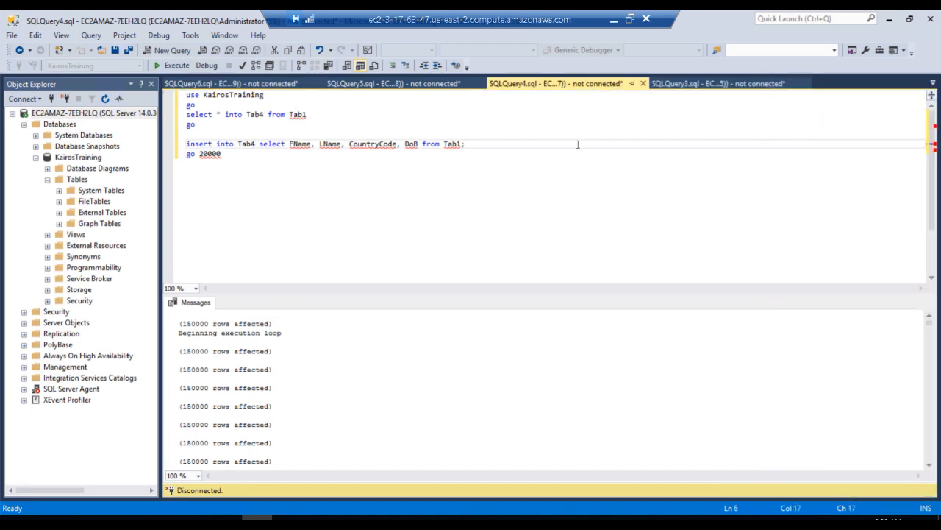
click(706, 83)
click(446, 215)
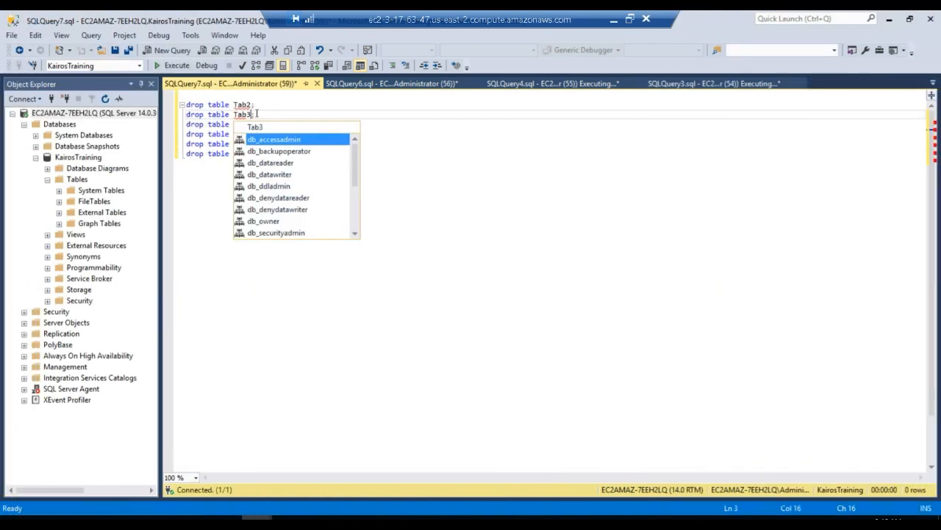
Renumber the repeated drop table Tab2 statements below the Tab3 one so they target Tab4, Tab5 and Tab6
text(;)
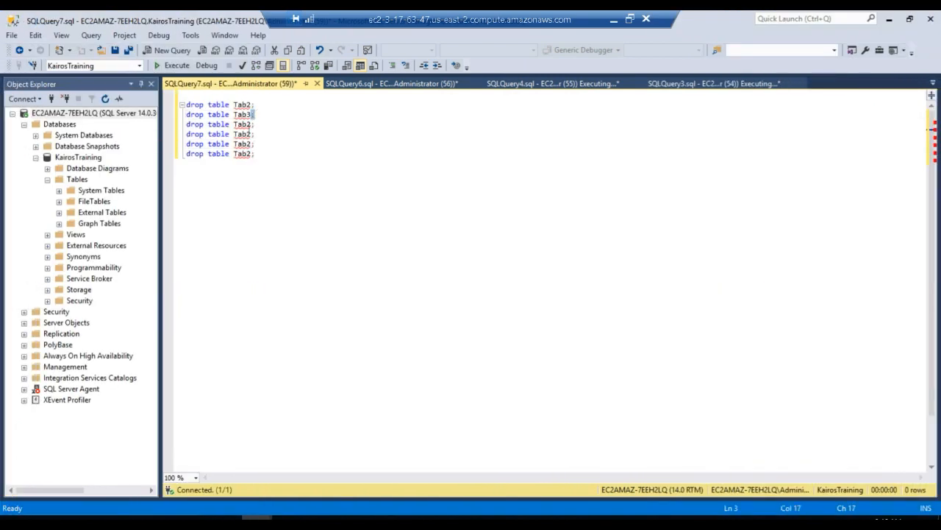
click(253, 124)
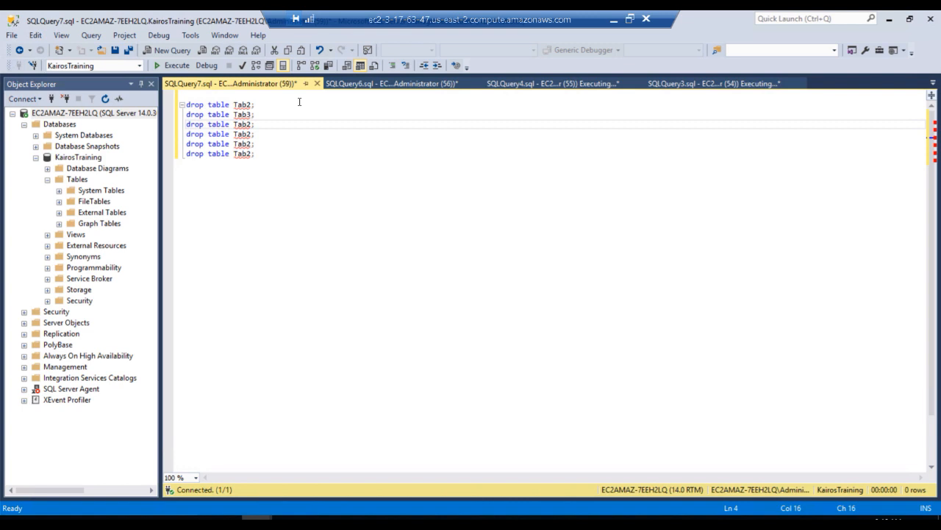
text(4)
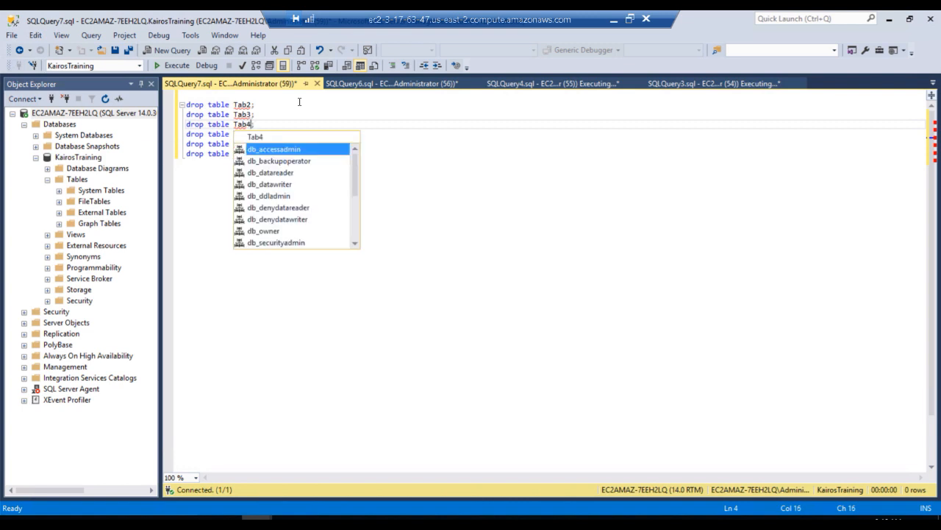
click(282, 107)
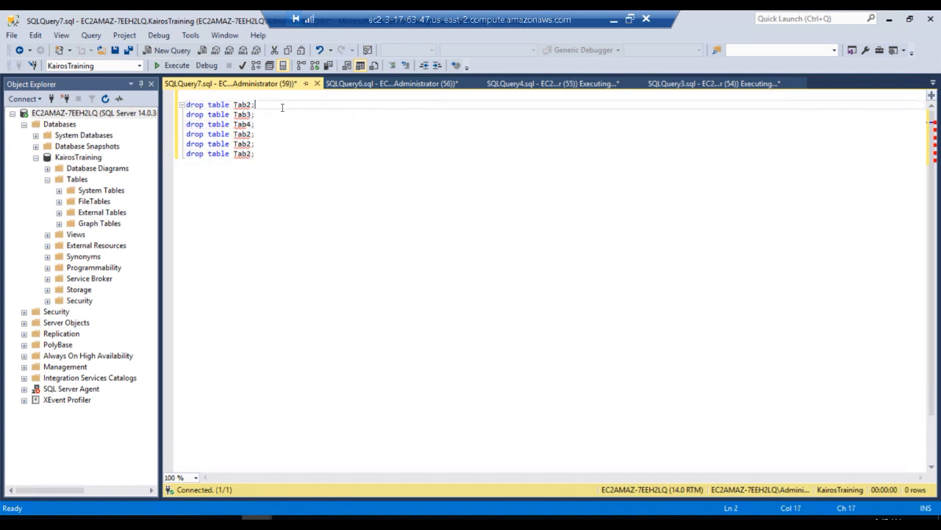
click(251, 133)
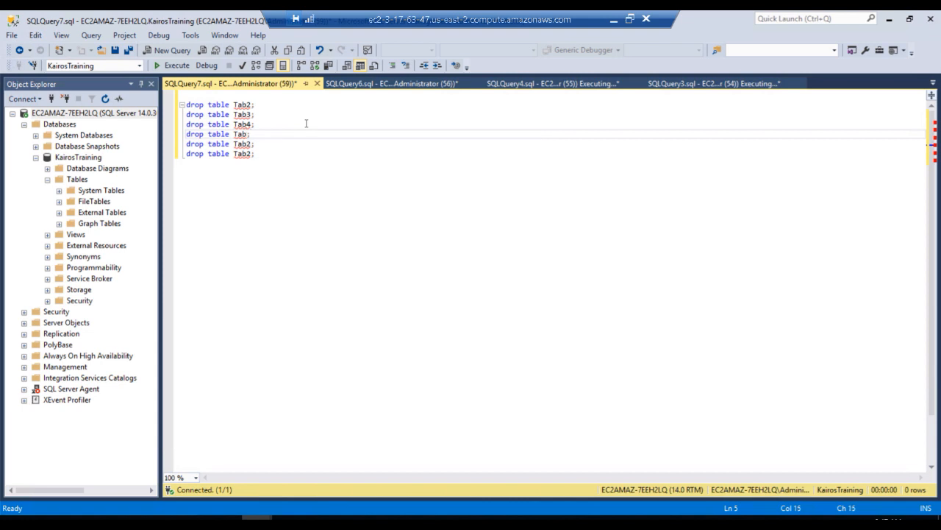
text(5)
key(Right)
key(Down)
key(BackSpace)
text(6)
key(Down)
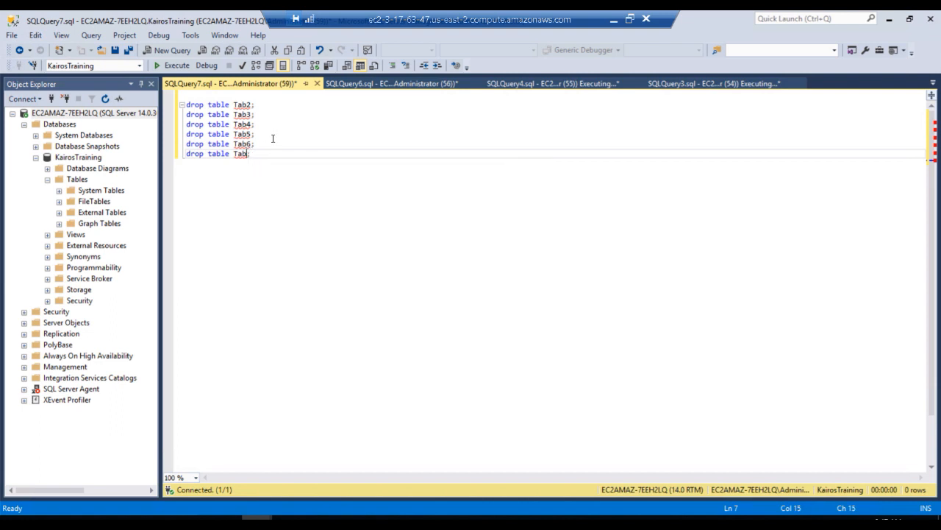
Delete the surplus last drop table statement and execute the script to drop Tab2 through Tab6
text(7)
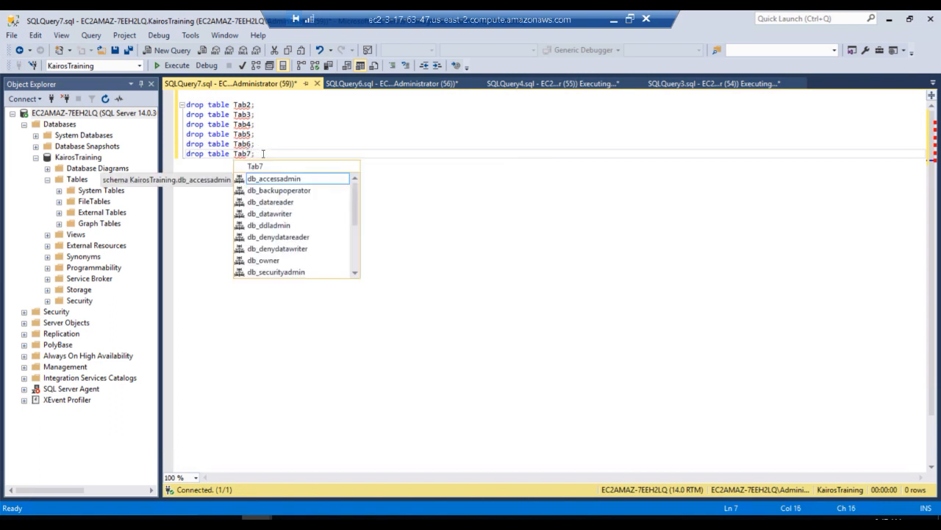
key(Right)
drag(255, 153, 182, 156)
key(Delete)
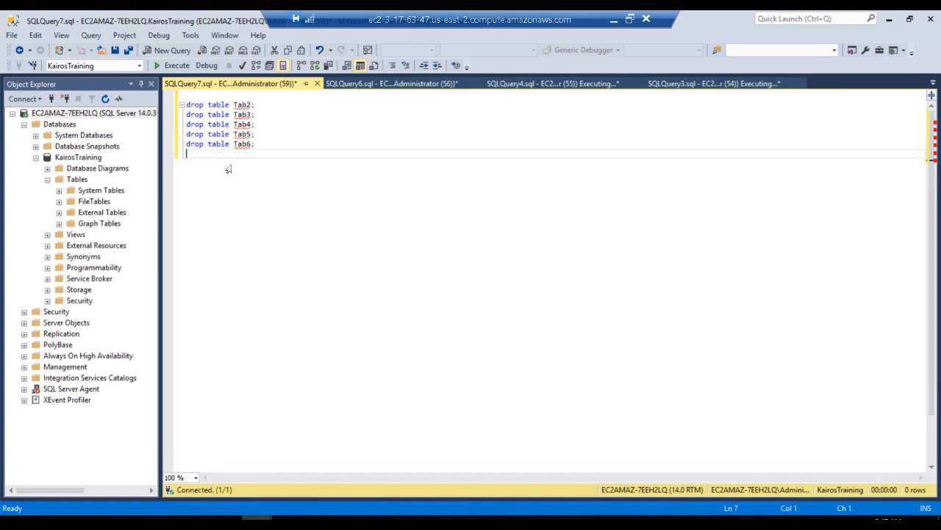
click(175, 65)
key(F5)
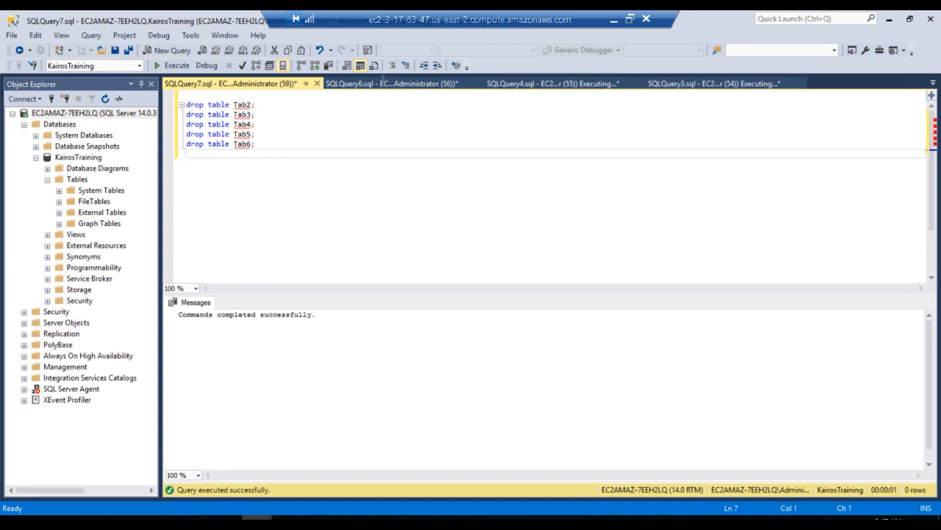
In SQLQuery6.sql, change the target table to Tab6 in both the select into and insert into statements
click(383, 82)
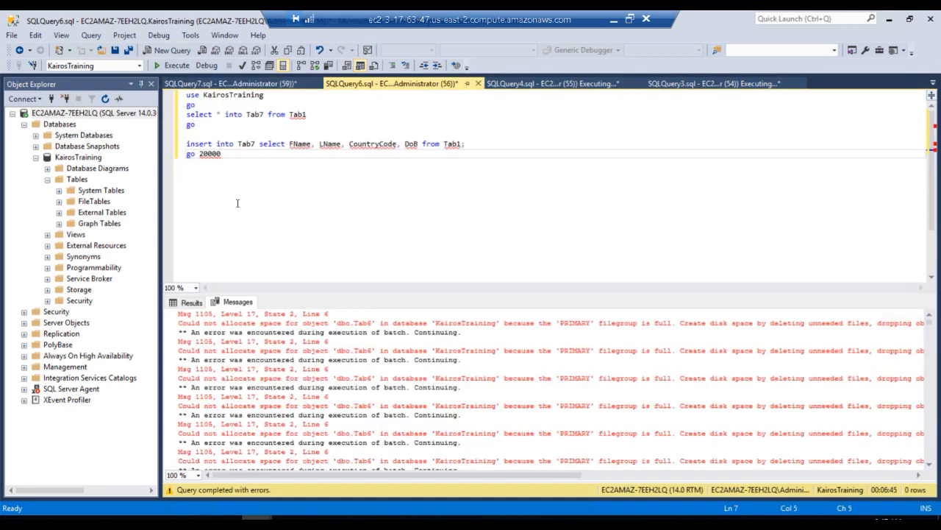
click(265, 111)
key(BackSpace)
text(6)
key(Down)
key(Down)
click(262, 143)
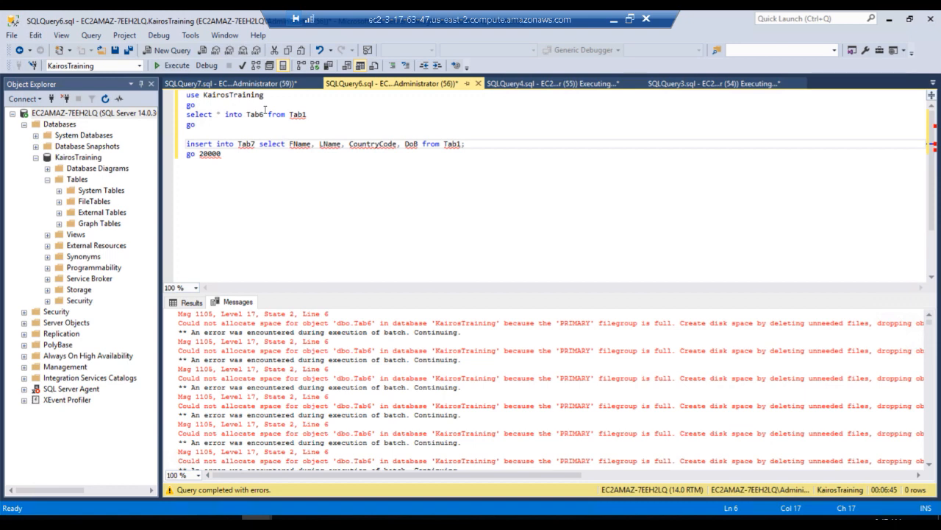
key(BackSpace)
text(6)
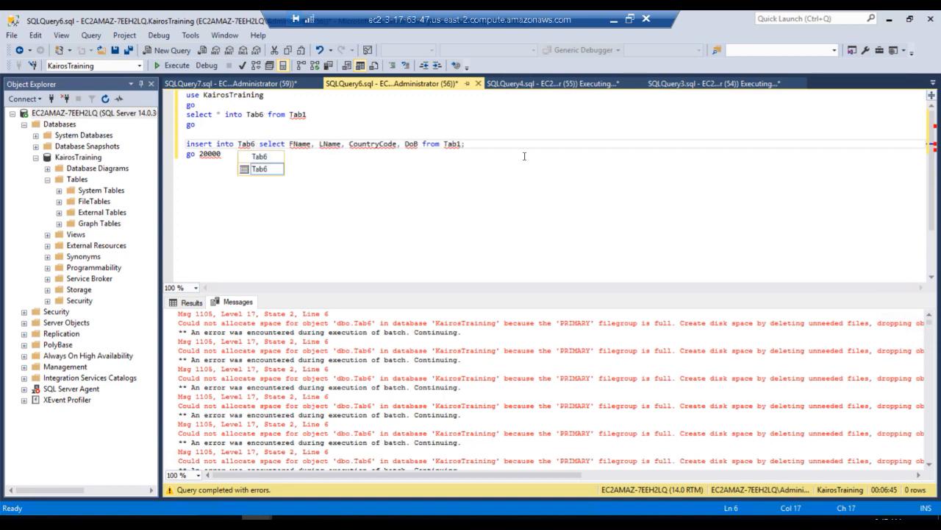
Cancel the executing load queries in SQLQuery4.sql and SQLQuery3.sql
click(552, 83)
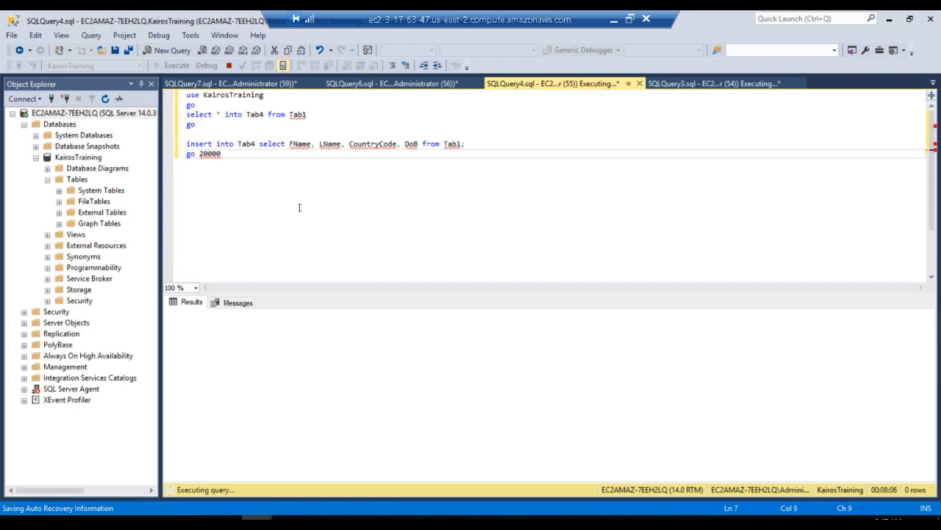
click(229, 65)
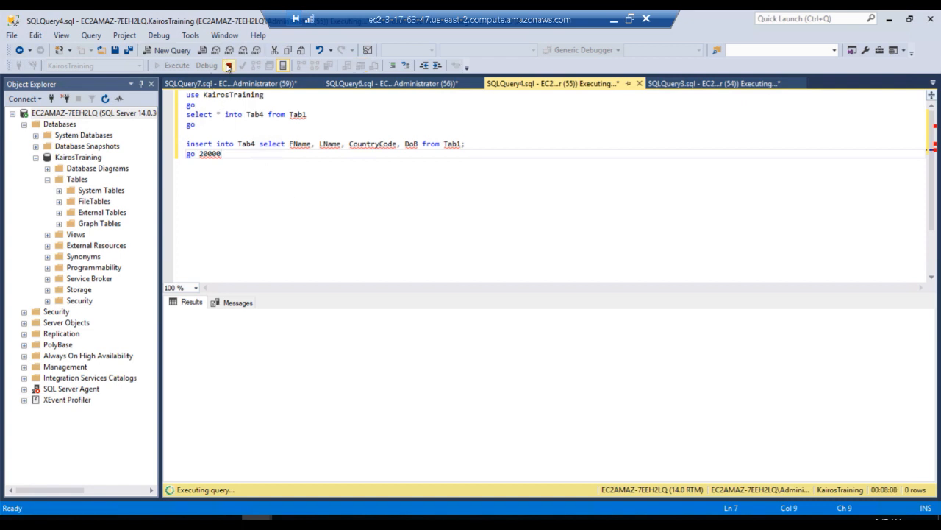
click(680, 84)
click(229, 65)
Refresh the Tables folder of the KairosTraining database
click(77, 180)
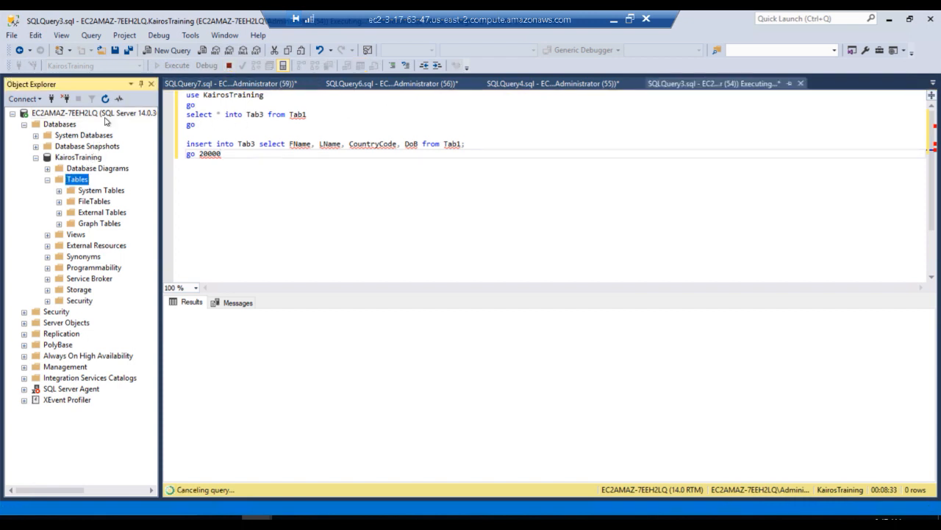
click(105, 99)
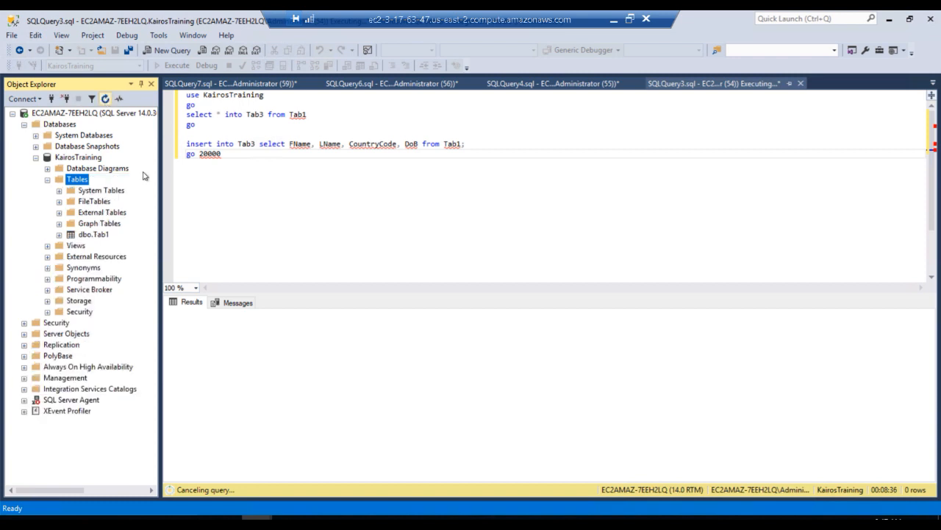
click(519, 169)
Check SQLQuery4.sql and try again to cancel the executing query in SQLQuery3.sql
click(591, 86)
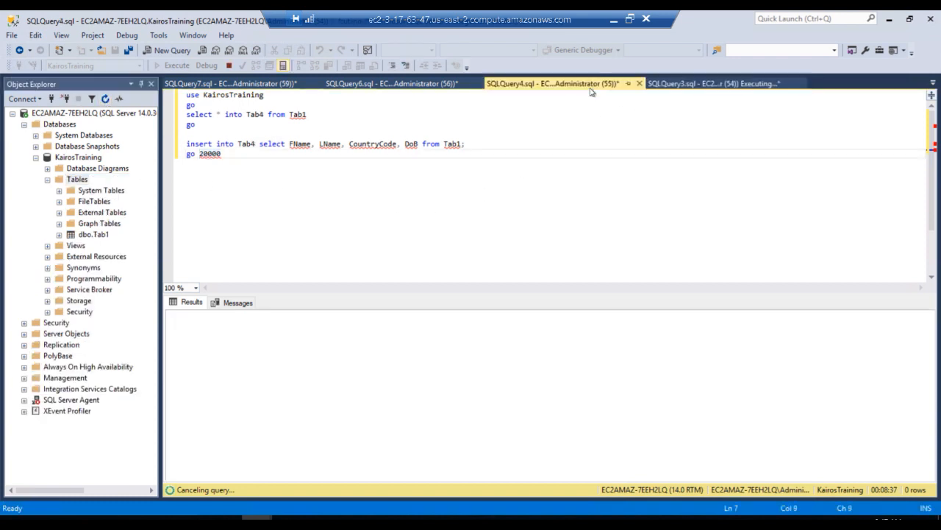
click(690, 86)
click(228, 65)
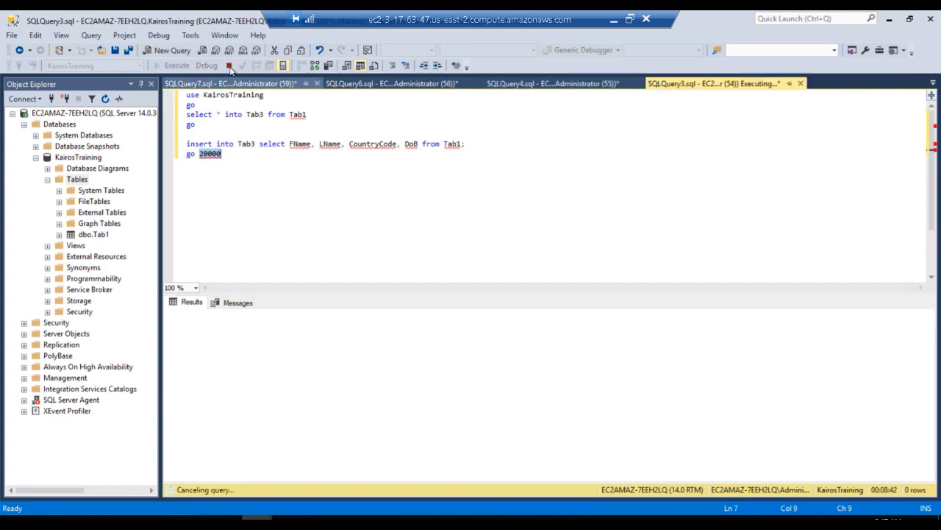
click(514, 205)
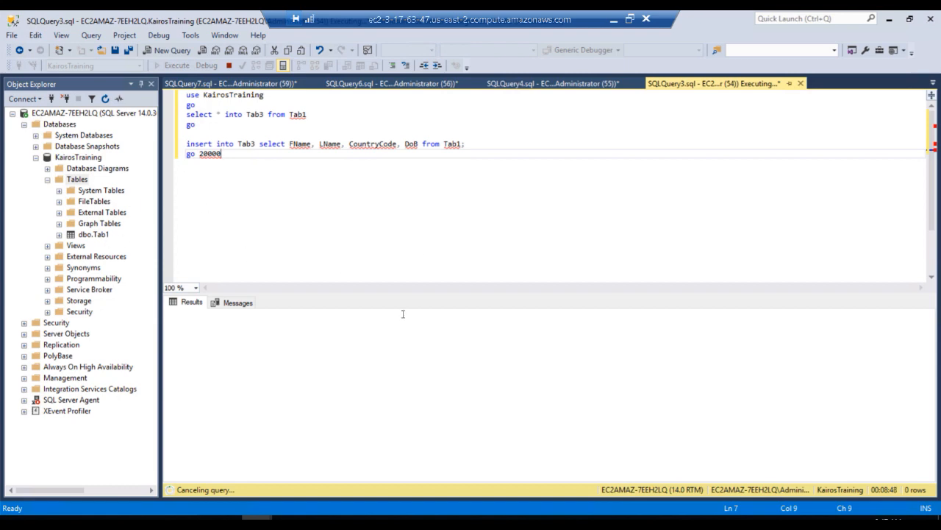
Check overall memory usage in Task Manager, then restart the SQL Server (MSSQLSERVER) service from SQL Server Configuration Manager
click(166, 520)
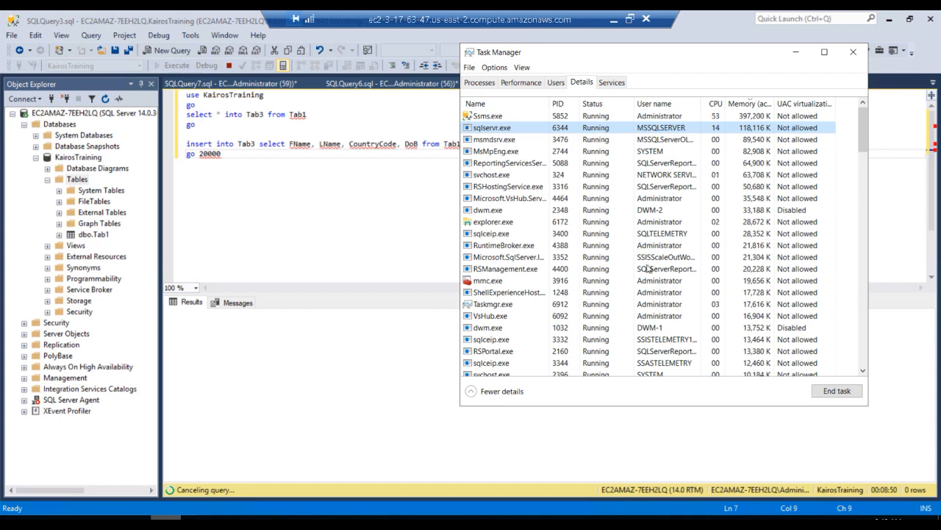
click(521, 84)
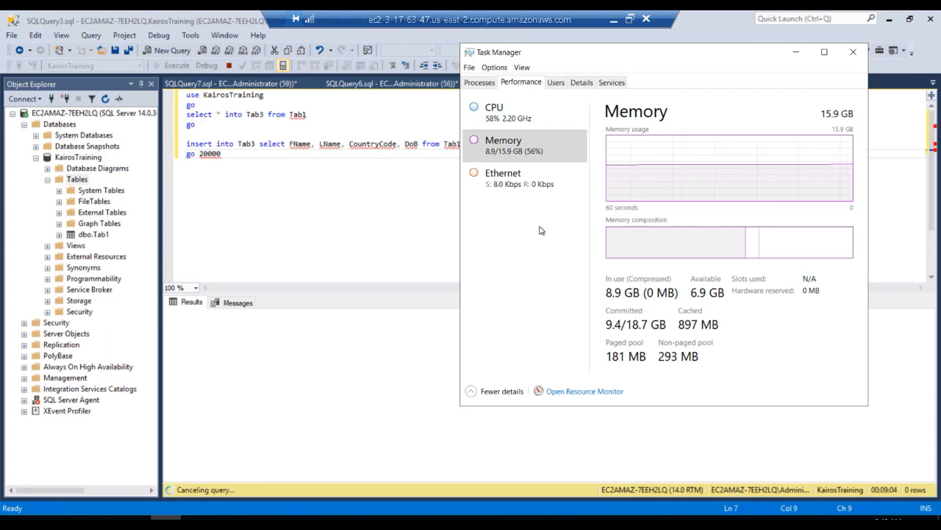
click(288, 518)
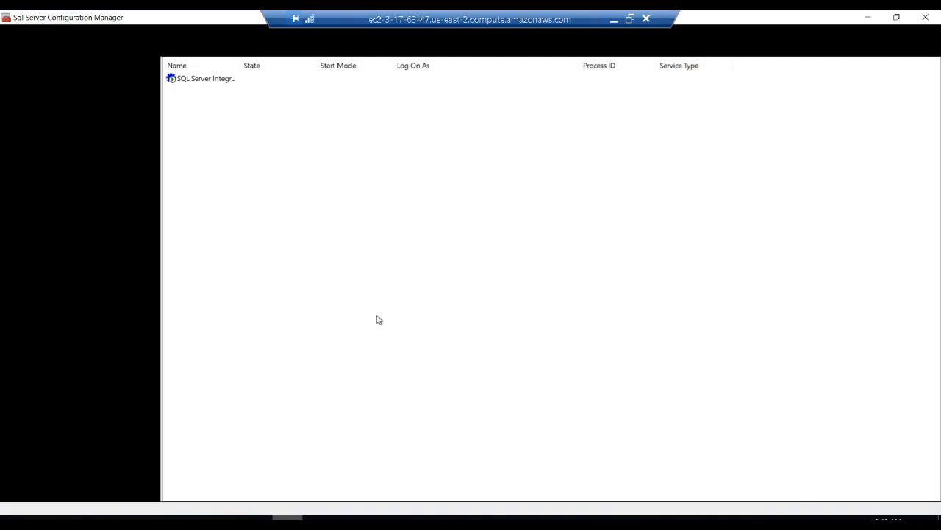
right_click(236, 116)
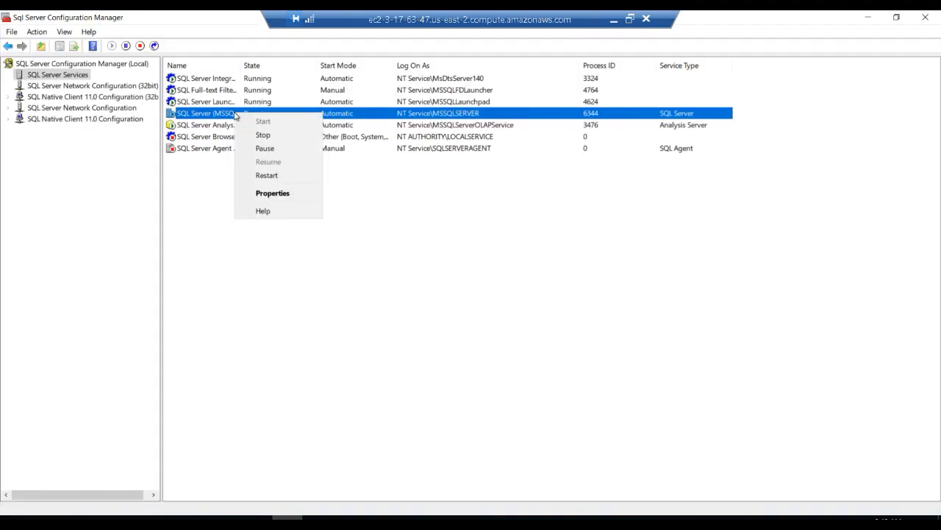
click(259, 177)
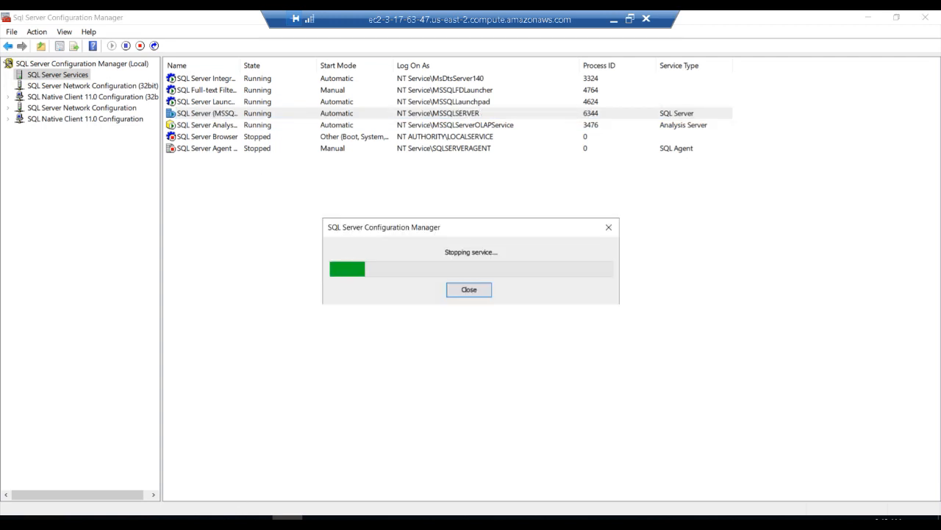
Examine the memory graph in Task Manager during the restart and the memory figure of the sqlservr.exe process
click(166, 522)
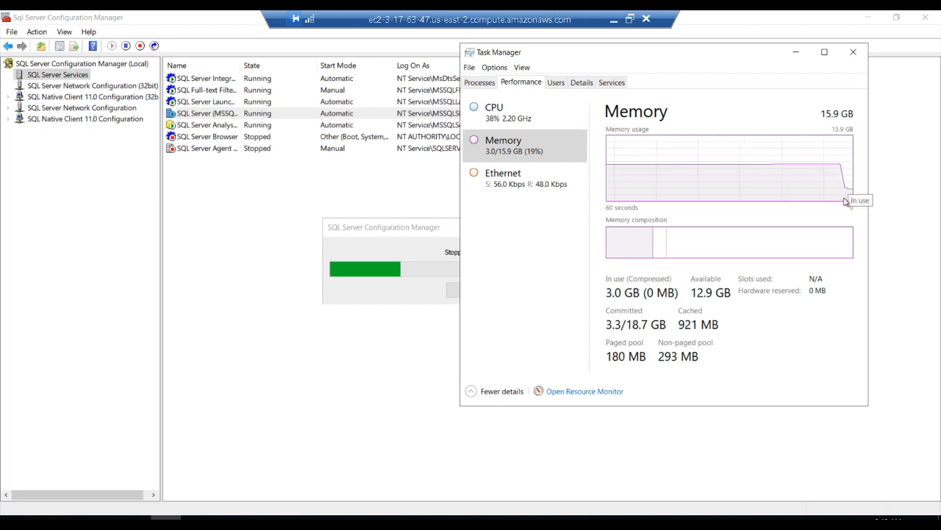
mouse_move(808, 231)
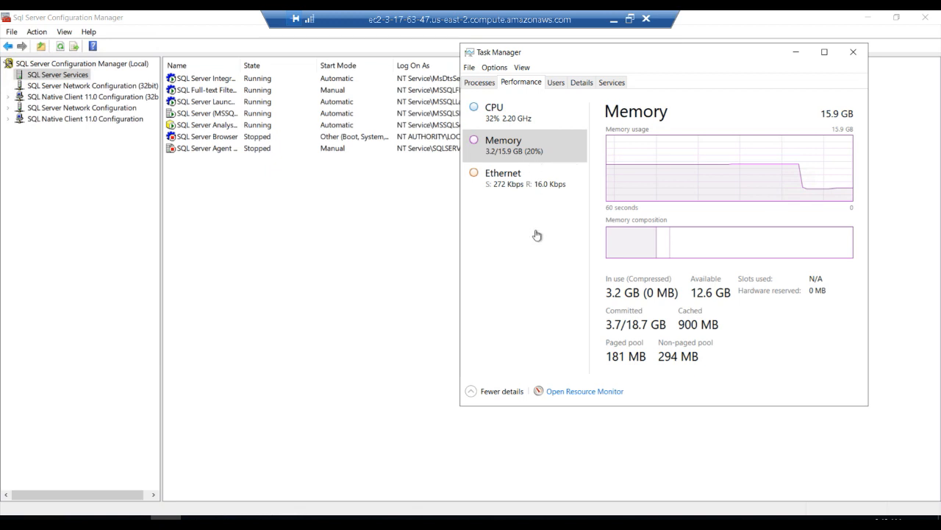
click(581, 83)
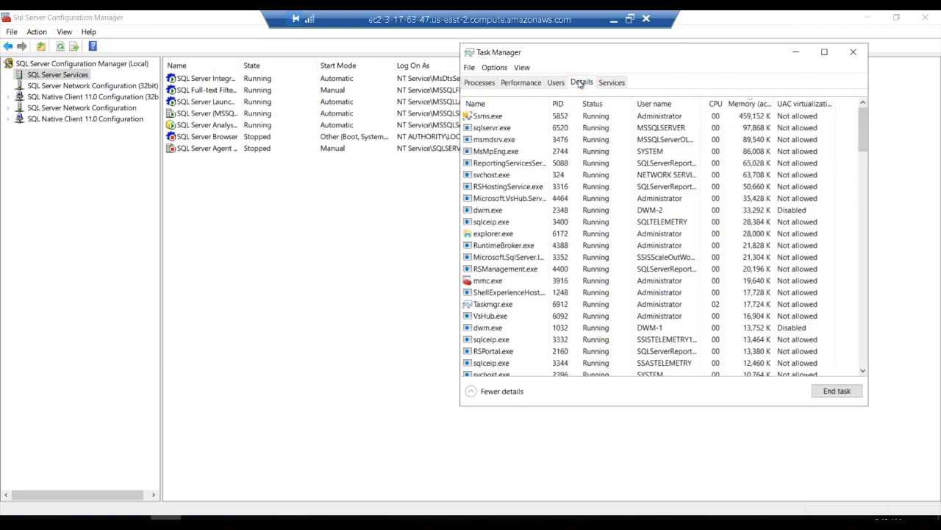
click(491, 128)
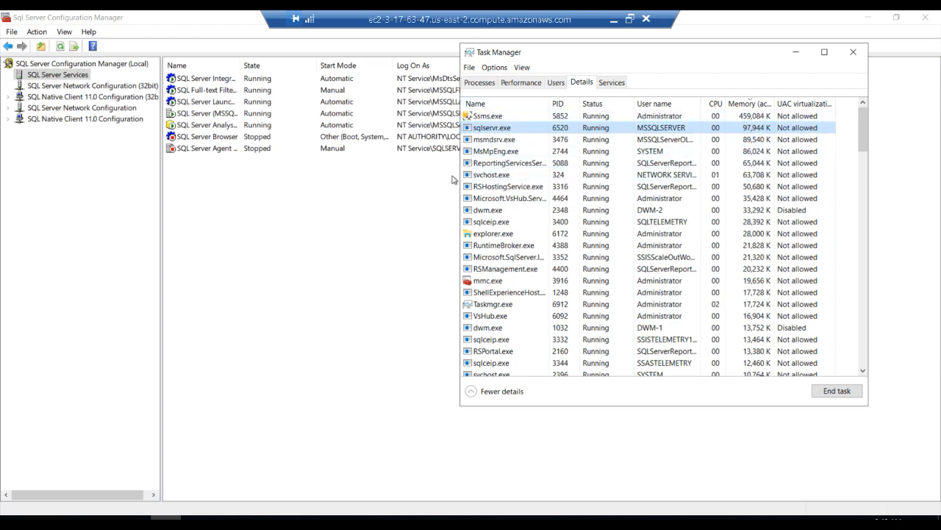
Switch to SQL Server Management Studio, bring up SQLQuery2.sql and remove the breakpoint from its insert statement
click(256, 517)
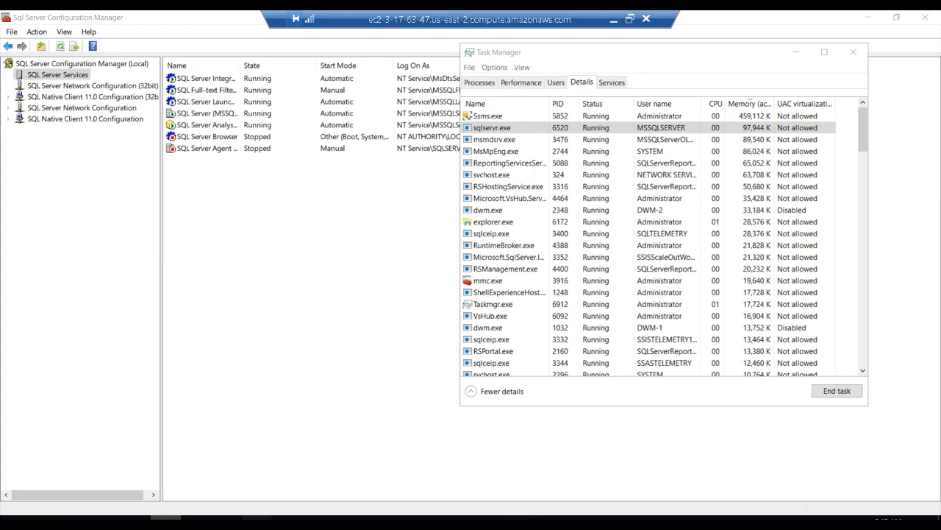
click(195, 481)
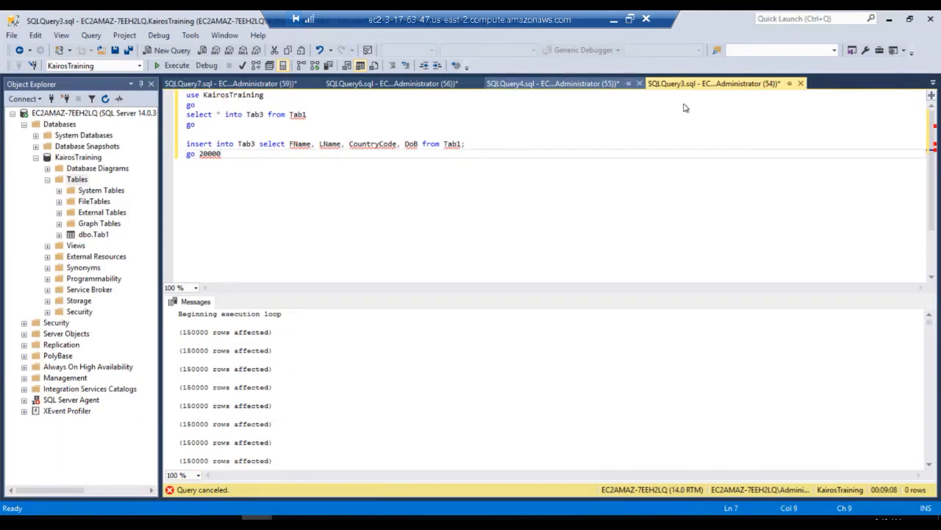
key(ctrl+w)
click(933, 83)
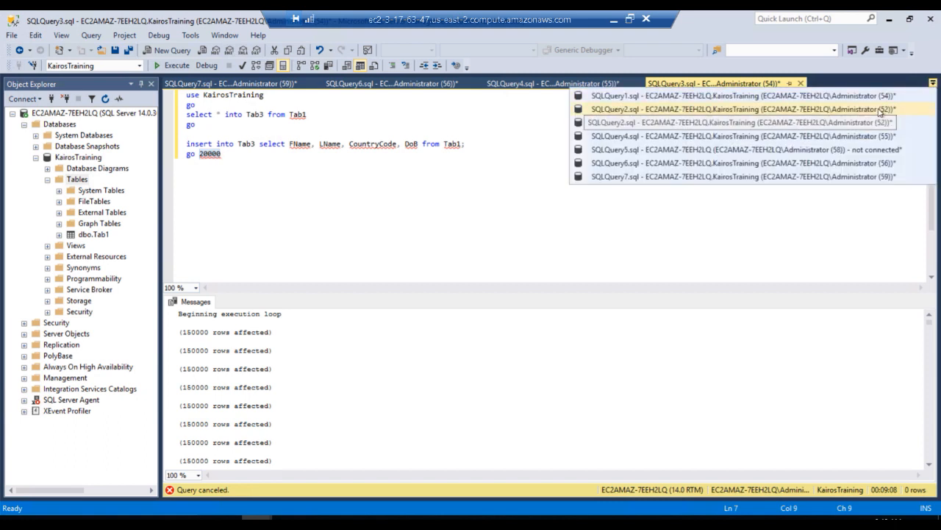
click(879, 110)
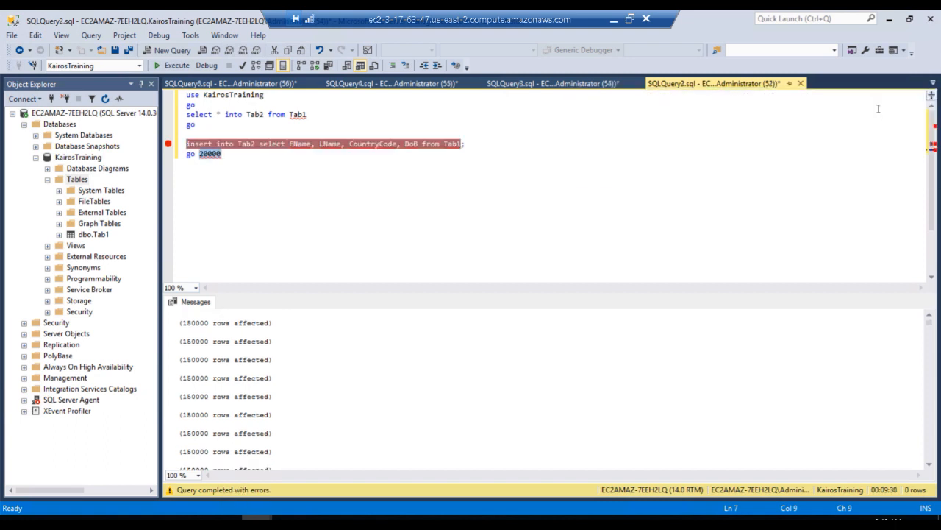
click(382, 207)
key(ctrl+shift+Left)
double_click(430, 148)
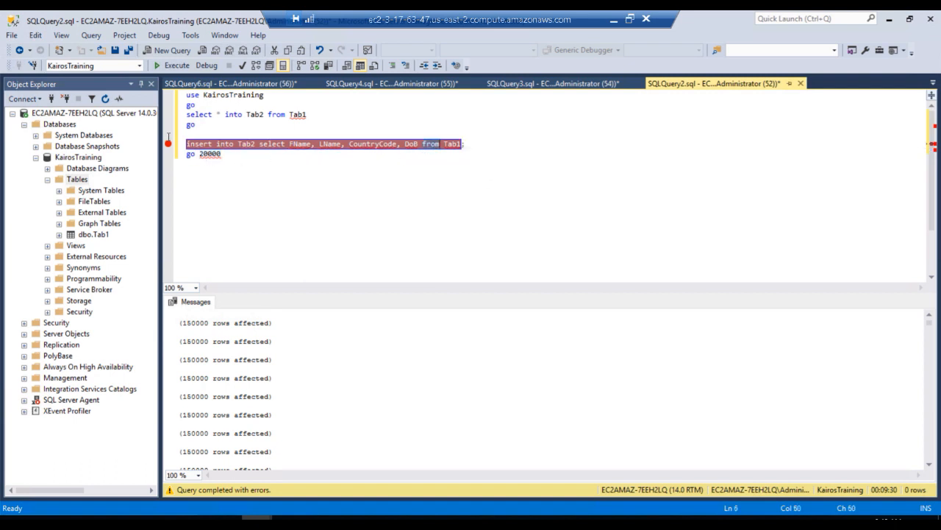
click(168, 144)
click(285, 173)
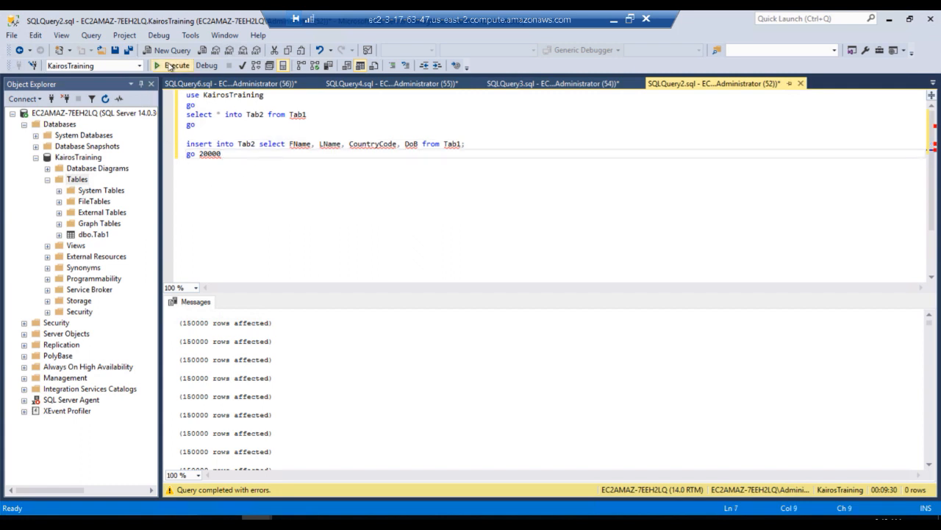
Execute the Tab2 load in SQLQuery2.sql and the Tab3 load in SQLQuery3.sql, showing the messages of each
click(168, 66)
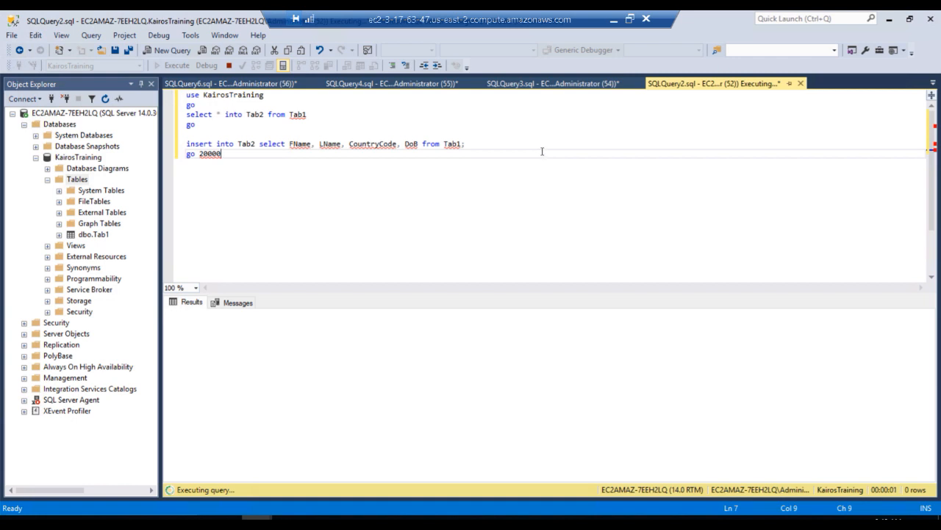
click(238, 302)
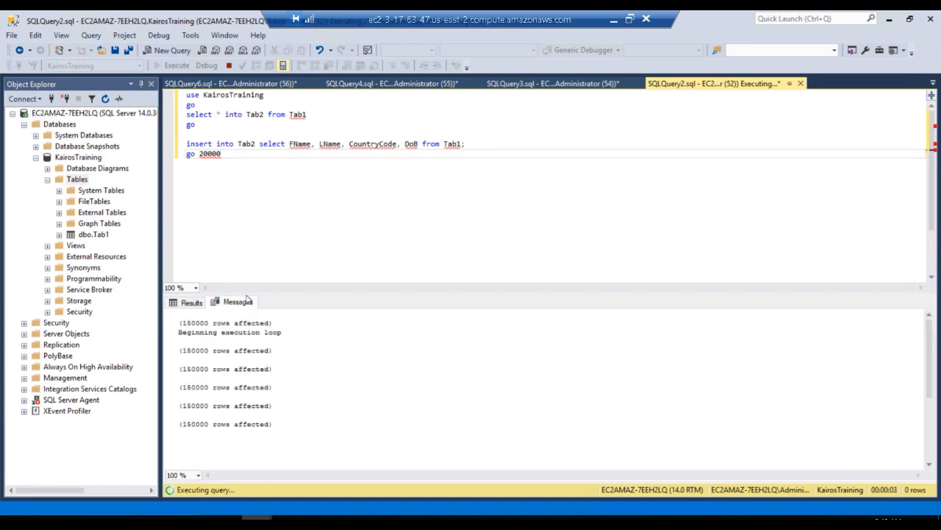
click(559, 84)
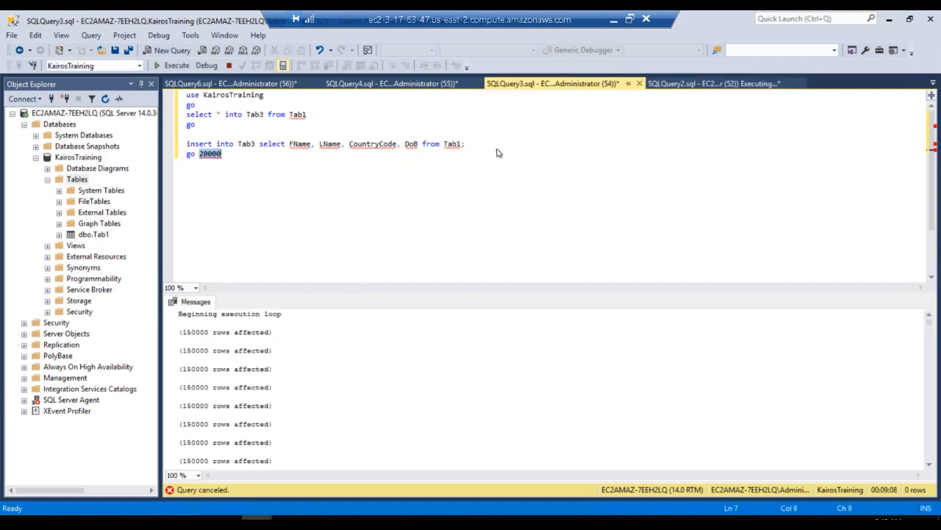
click(239, 168)
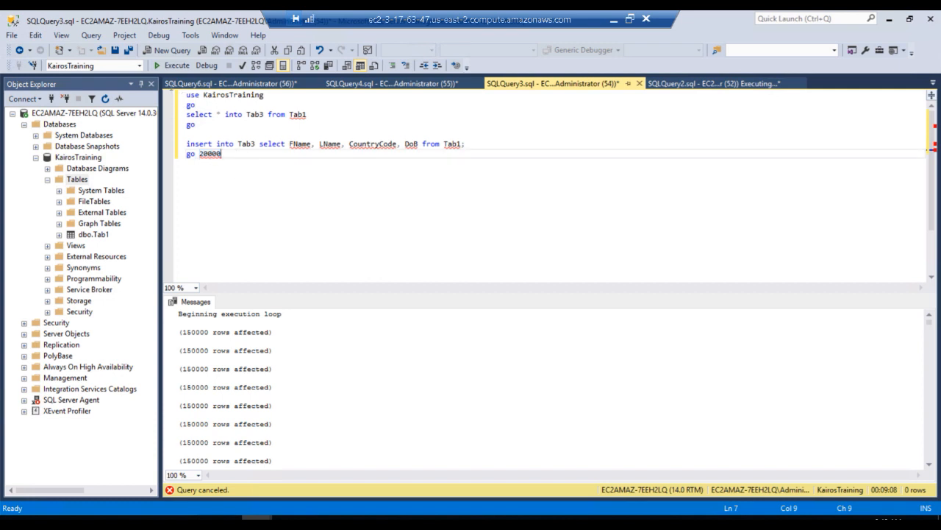
click(169, 66)
click(241, 304)
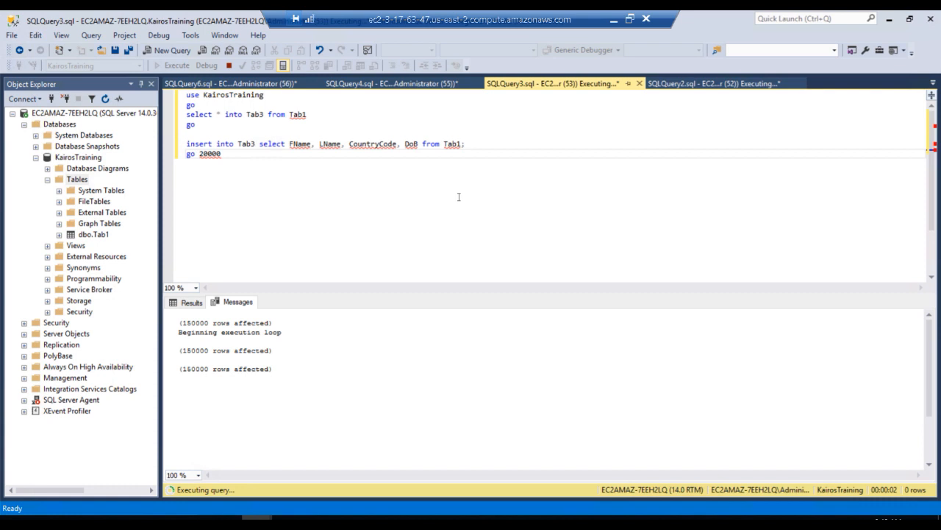
Execute the Tab4 load in SQLQuery4.sql and the Tab6 load in SQLQuery6.sql
click(390, 87)
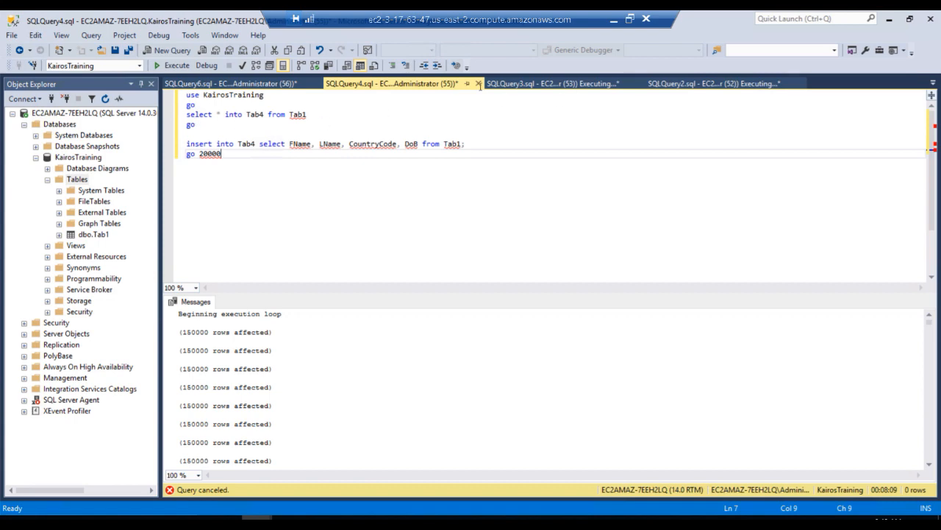
click(245, 85)
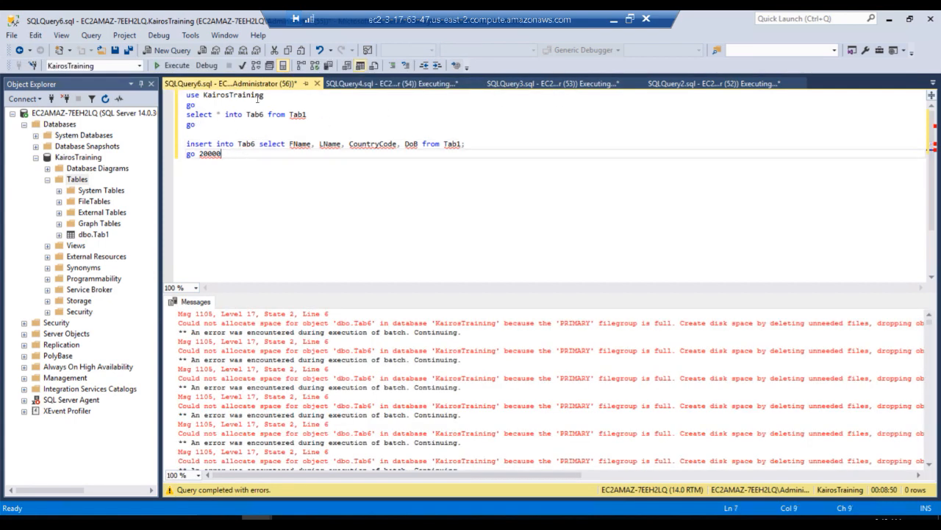
click(397, 84)
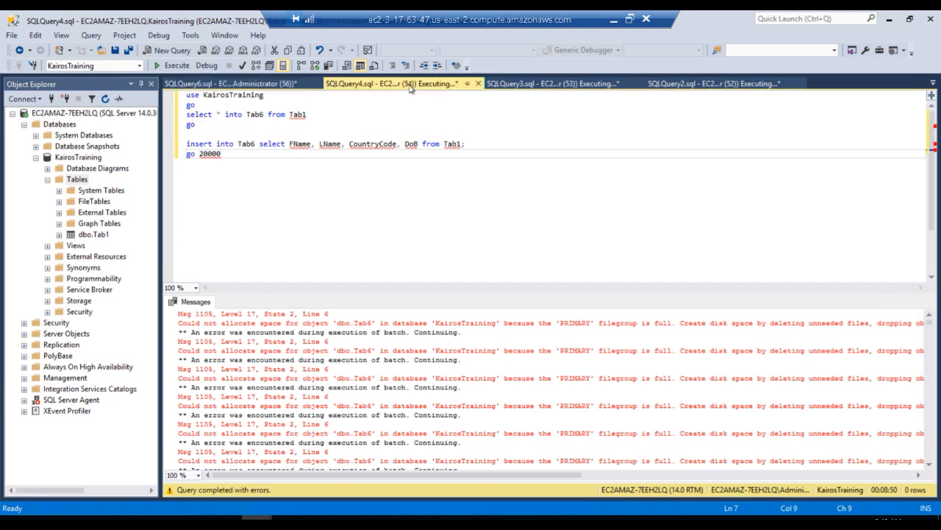
click(279, 85)
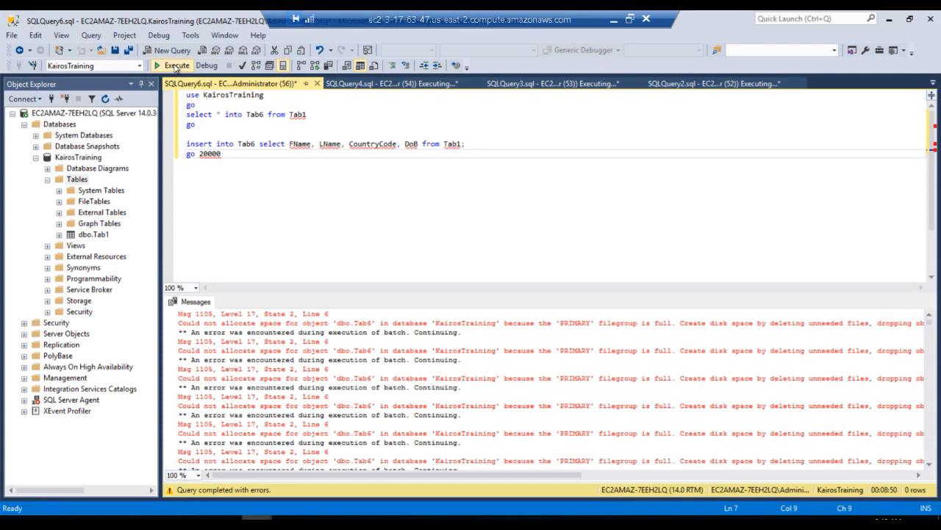
click(173, 65)
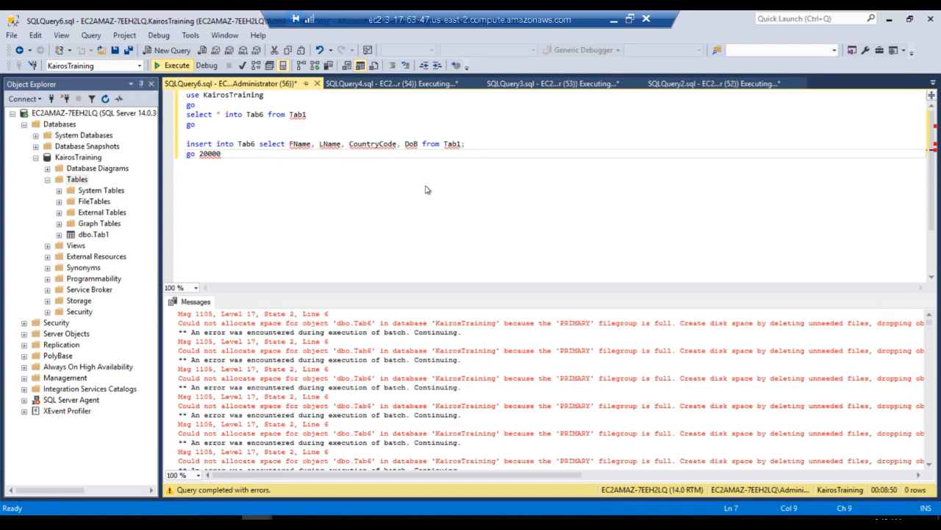
Check the messages of the running SQLQuery2.sql load and examine overall memory usage in Task Manager
click(706, 84)
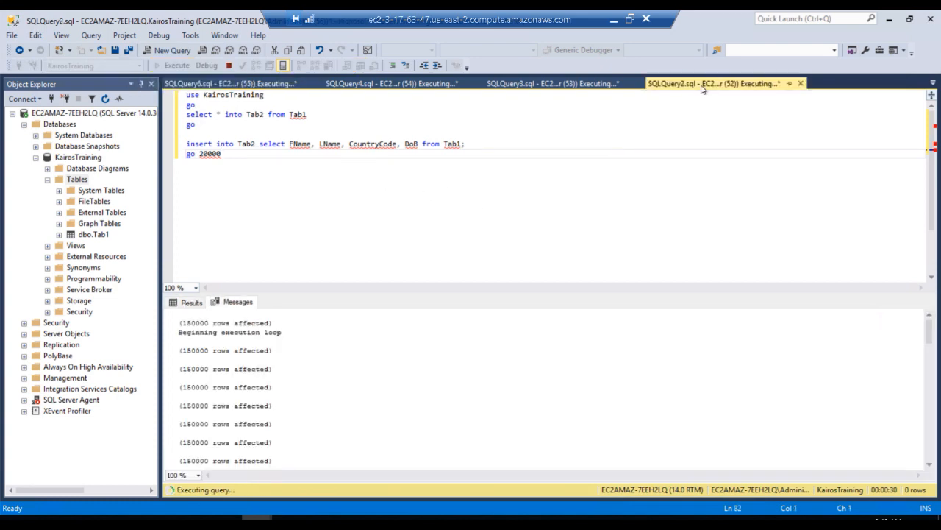
click(165, 517)
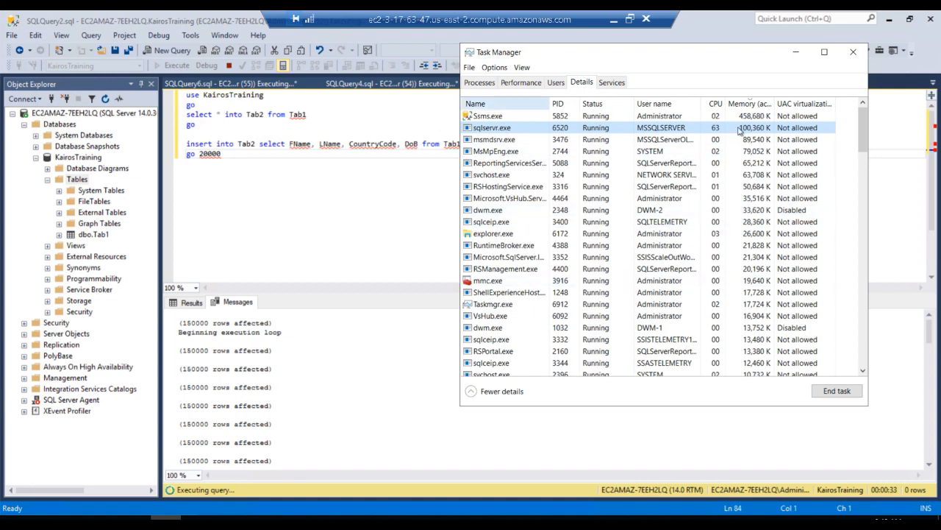
click(519, 82)
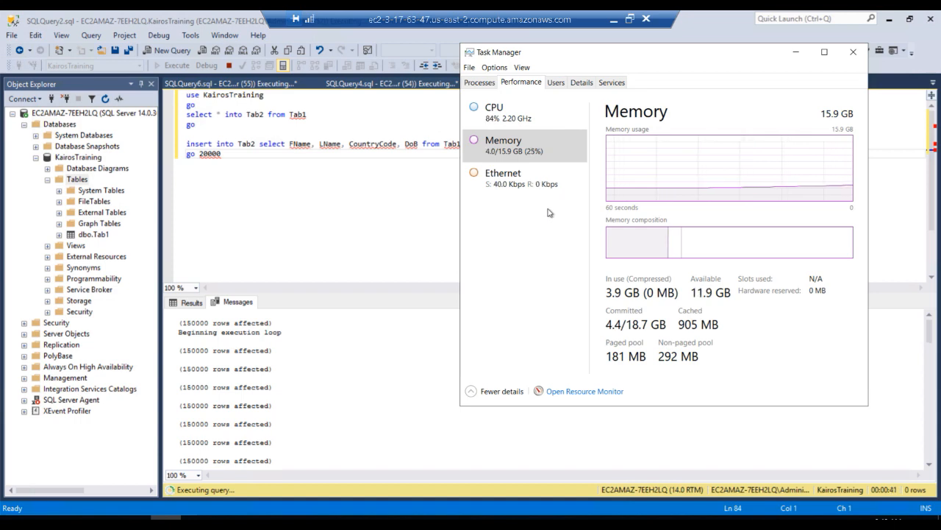
In Resource Monitor, expand the memory section, collapse the CPU section, widen and sort by Commit (KB), and select sqlservr.exe
click(581, 82)
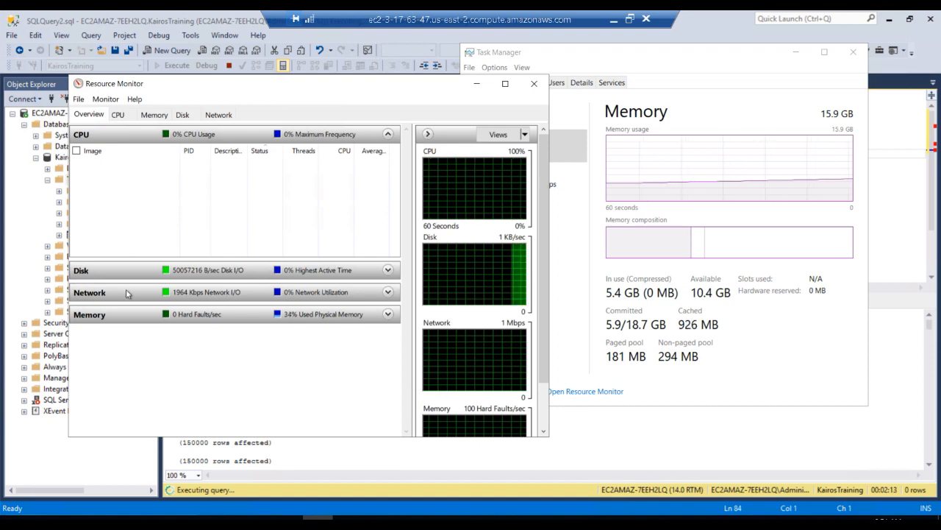
click(112, 317)
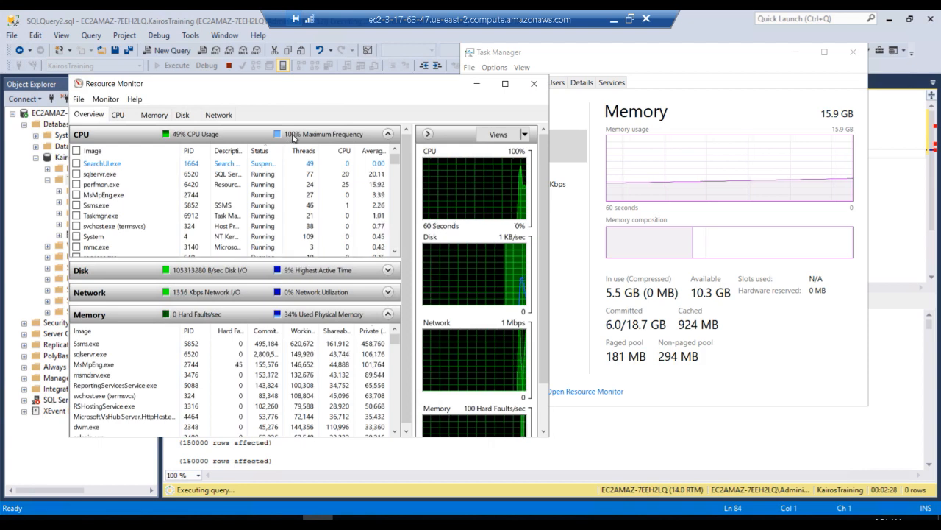
click(388, 135)
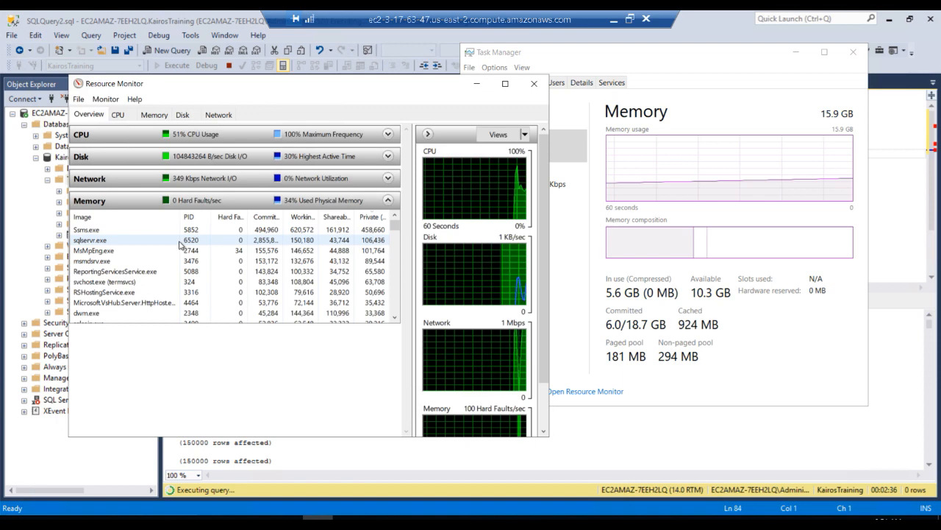
double_click(284, 250)
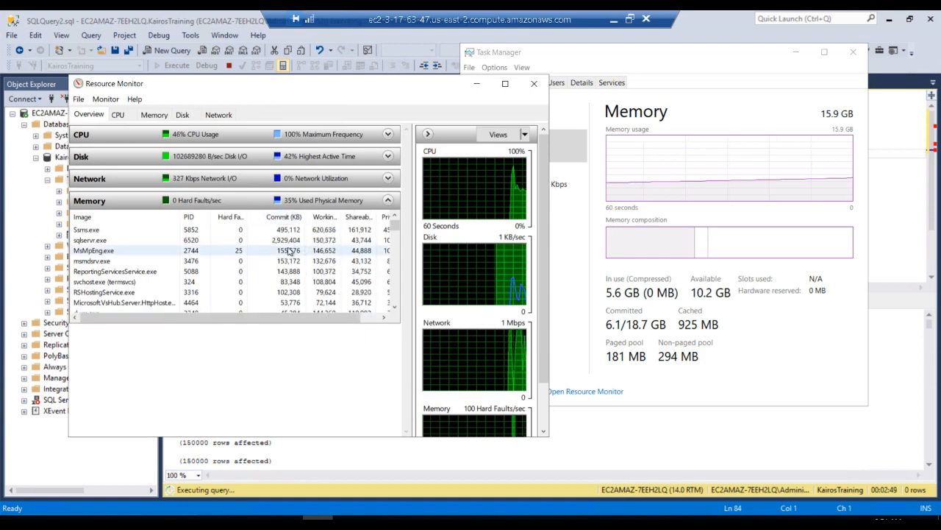
click(284, 217)
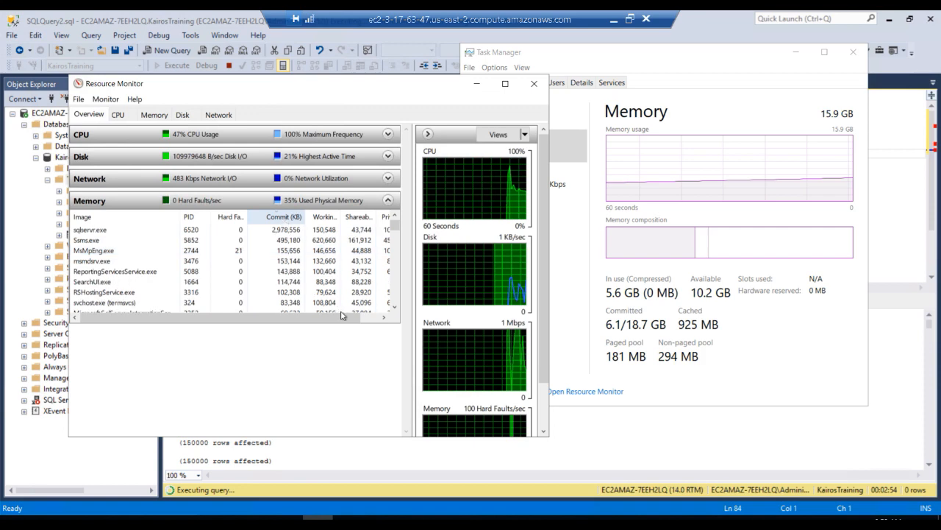
click(269, 302)
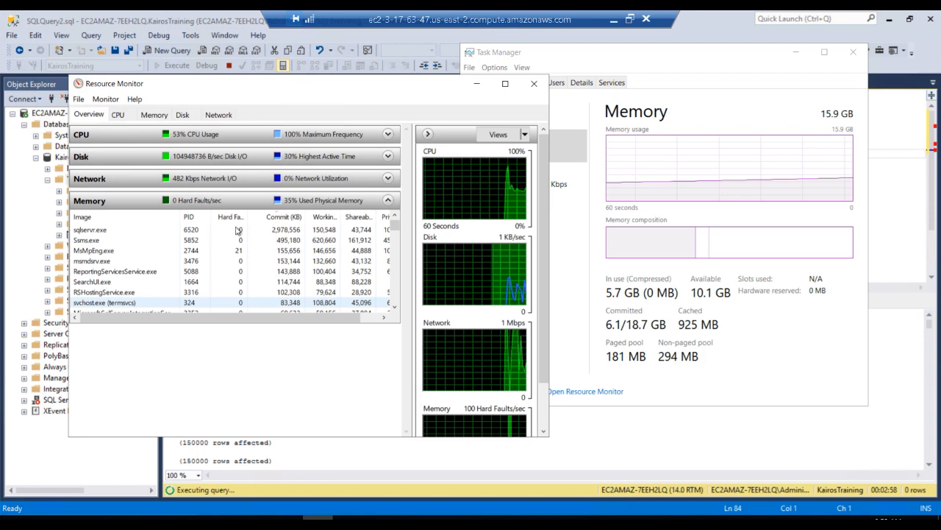
click(136, 230)
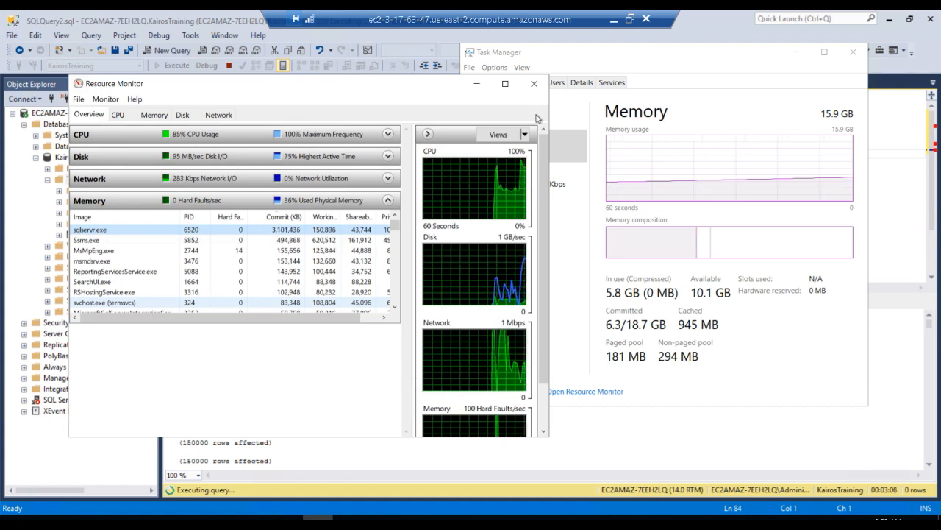
Compare the sqlservr.exe memory in Task Manager's process details, widening the memory column, with overall memory usage and Resource Monitor's commit figure
click(582, 82)
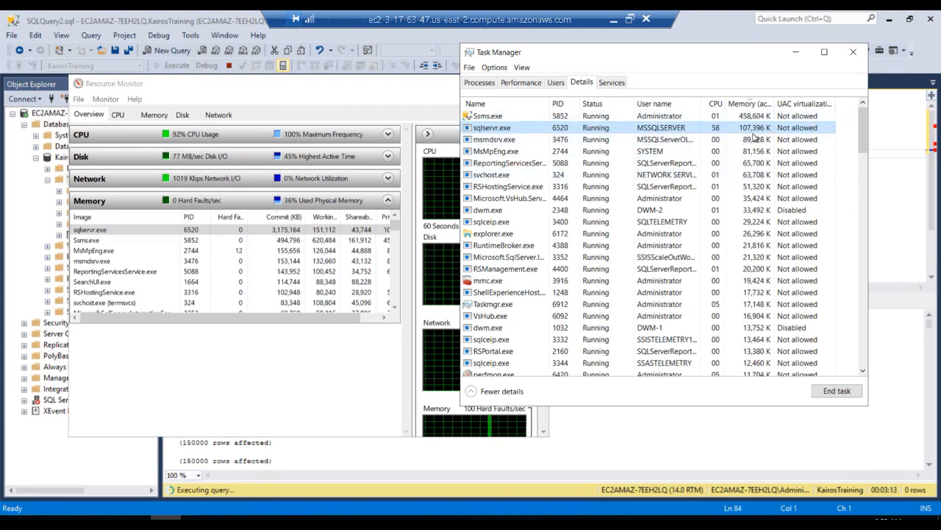
drag(821, 100, 821, 101)
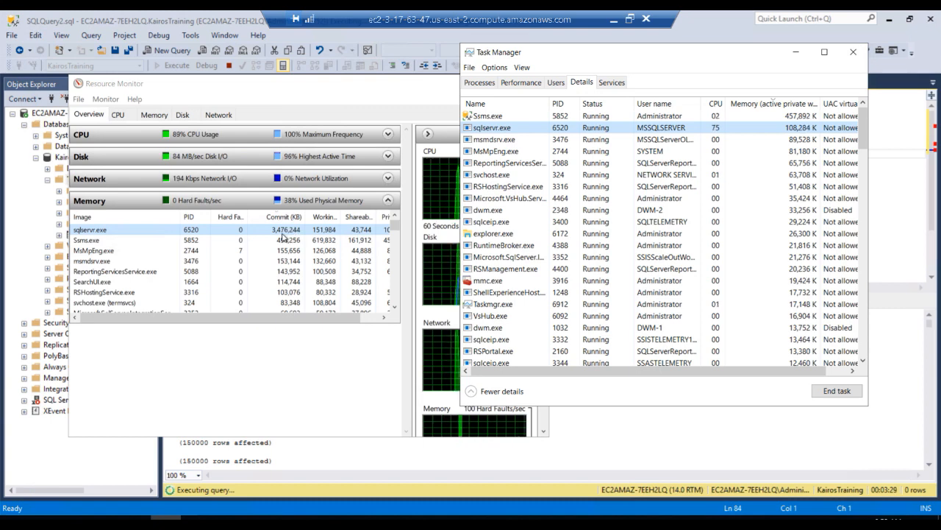
click(521, 83)
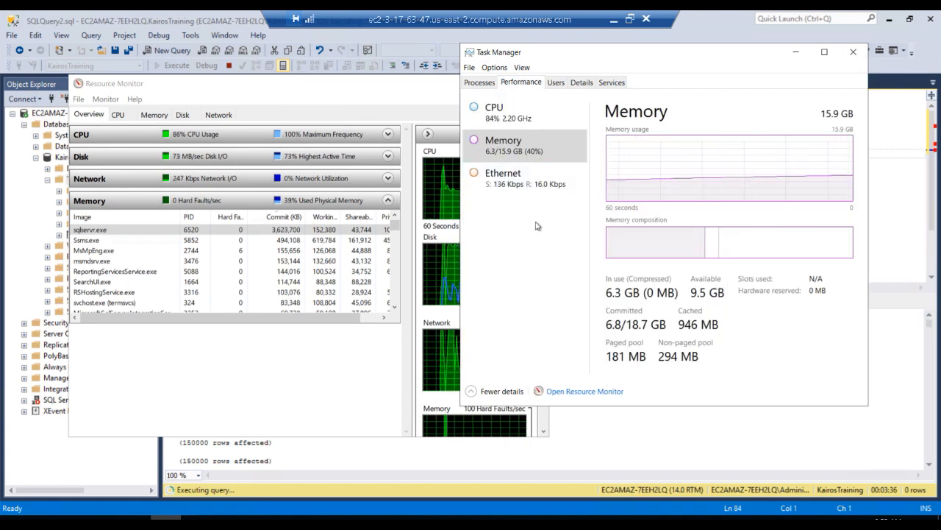
click(117, 234)
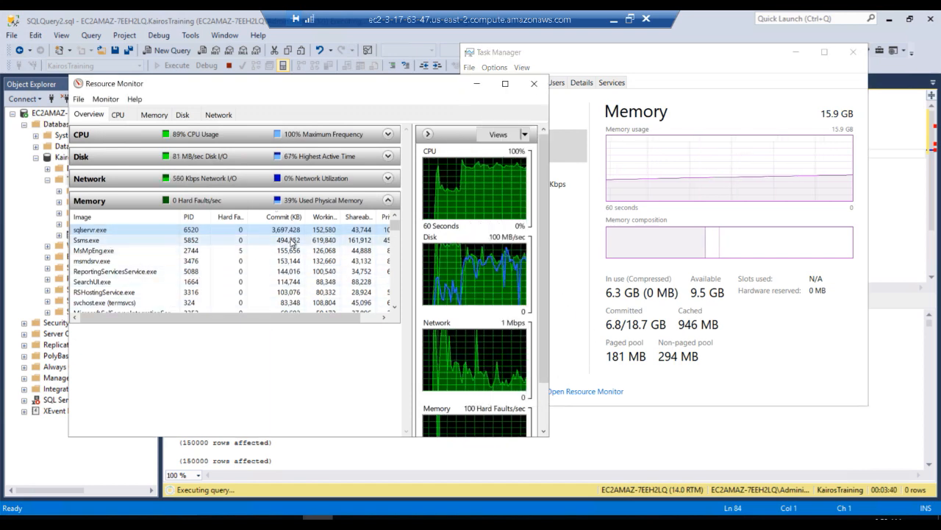
click(650, 57)
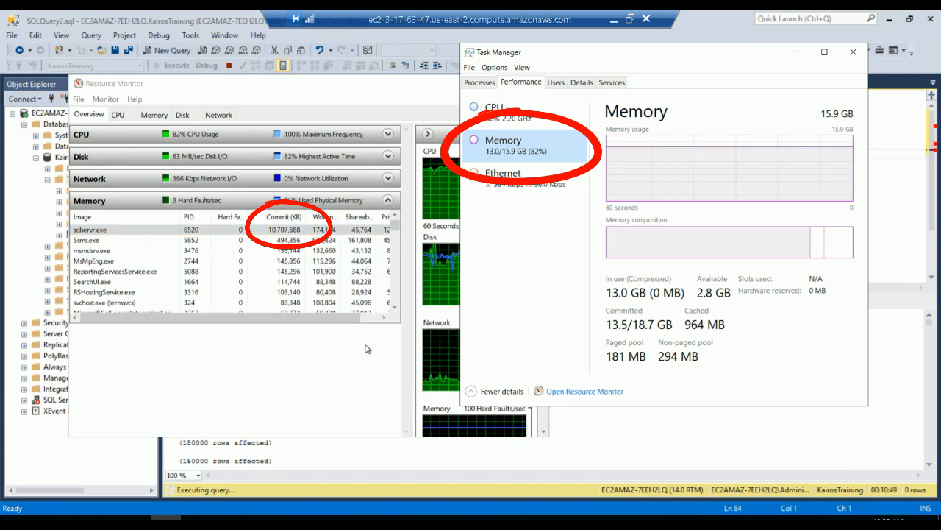
Move Resource Monitor aside and set the server's maximum server memory to 8192 MB in its properties, applying the change
drag(341, 83, 358, 214)
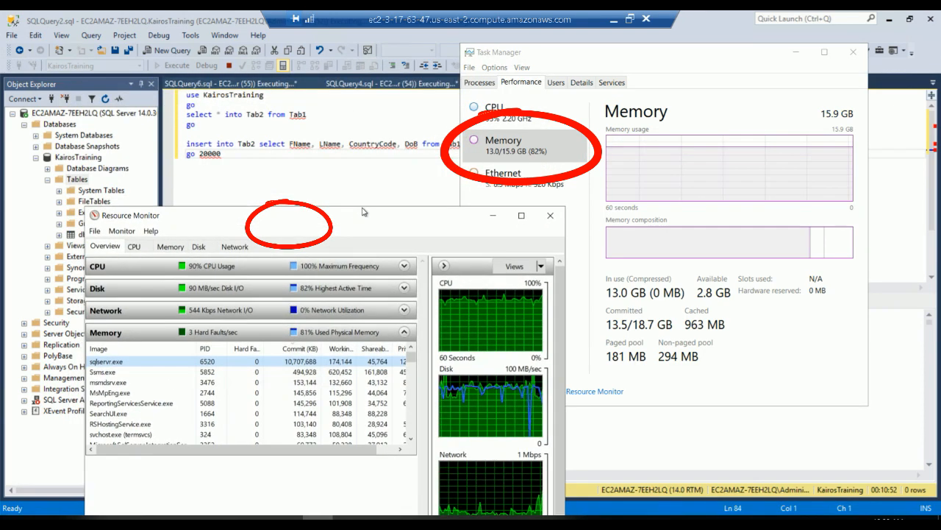
click(94, 114)
right_click(94, 114)
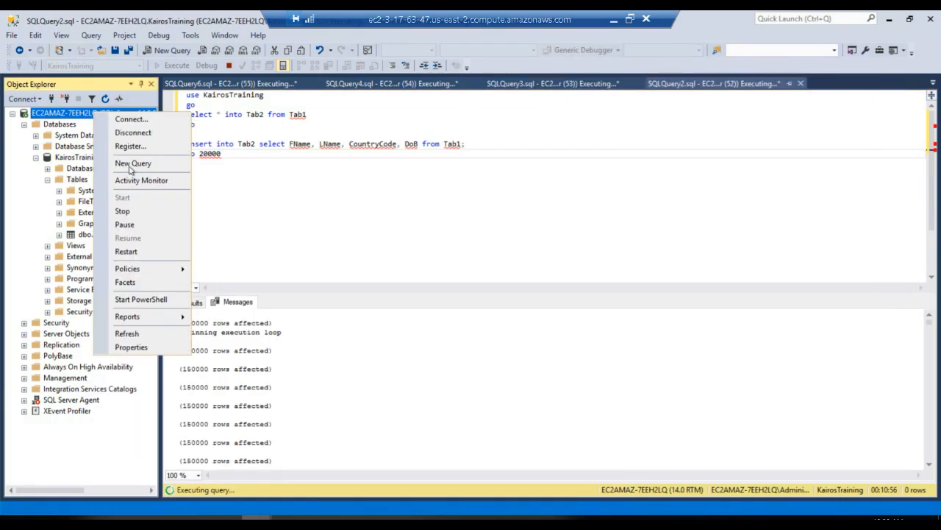
click(122, 348)
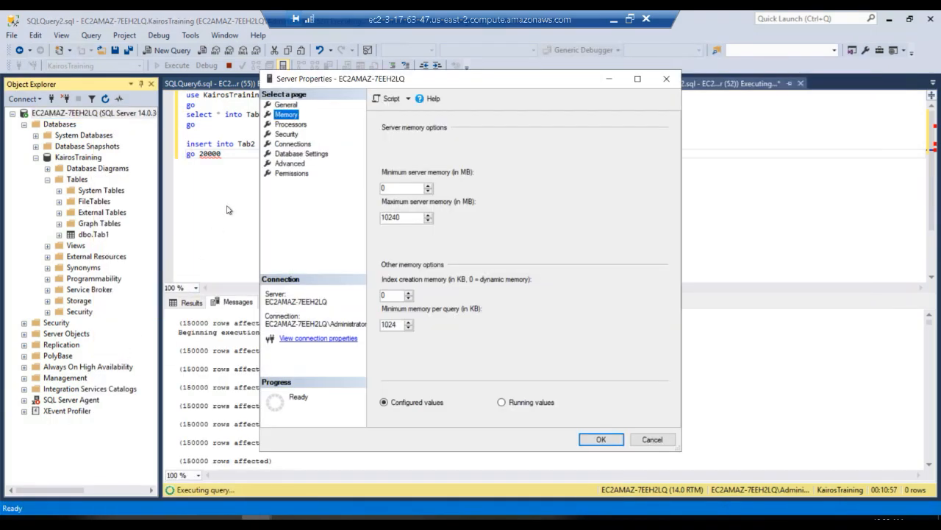
drag(400, 218, 373, 223)
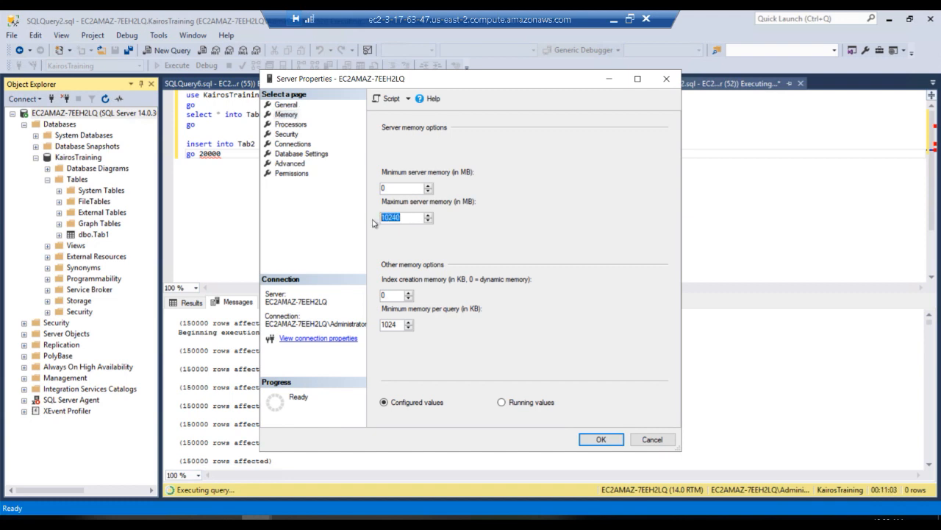
text(8)
text(192)
click(601, 439)
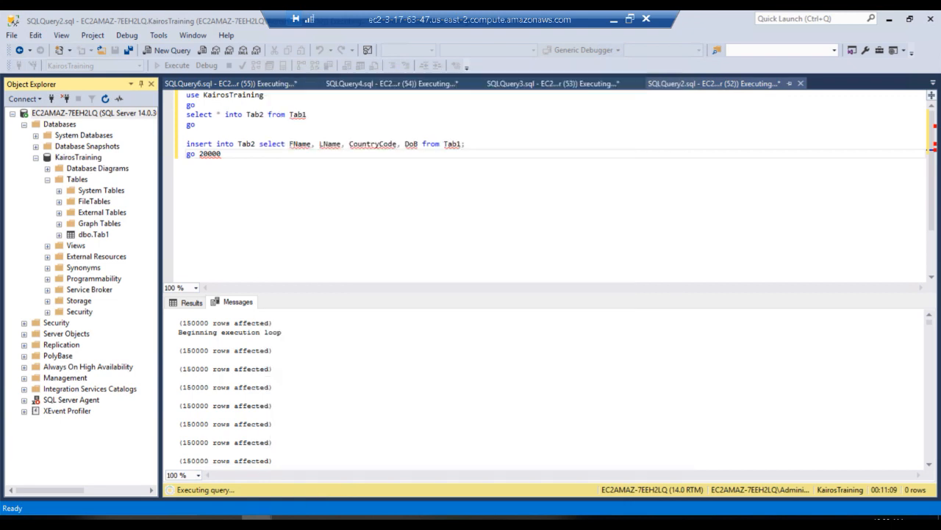
Examine the sqlservr.exe commit in Resource Monitor and overall memory usage in Task Manager, and minimize the remote desktop session
click(319, 520)
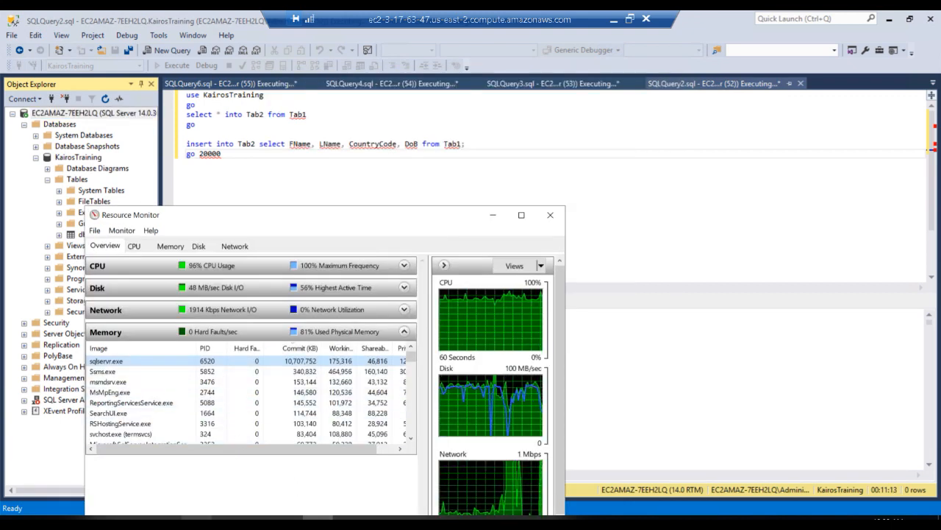
click(167, 520)
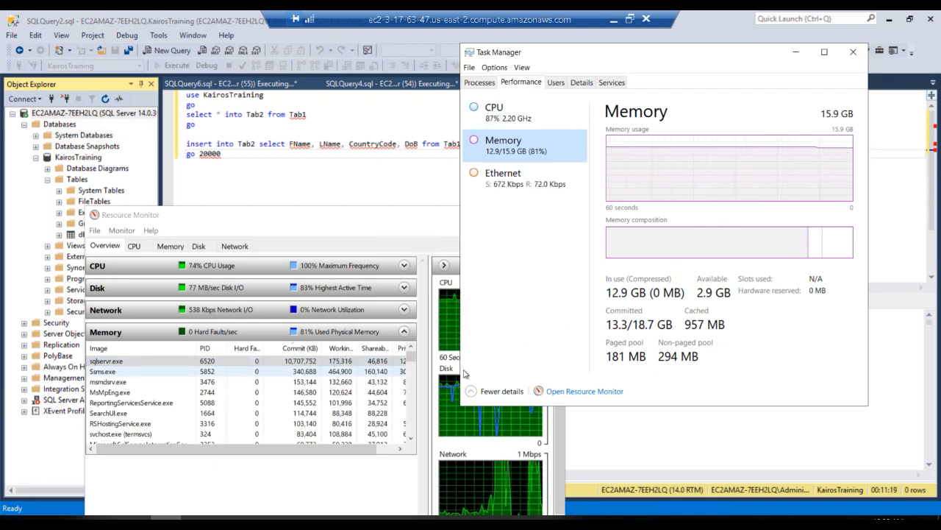
mouse_move(734, 255)
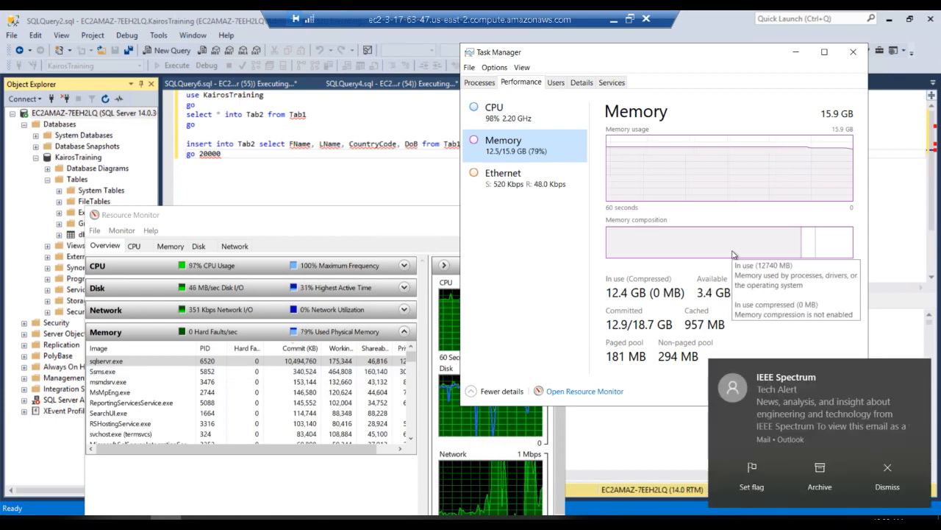
click(297, 362)
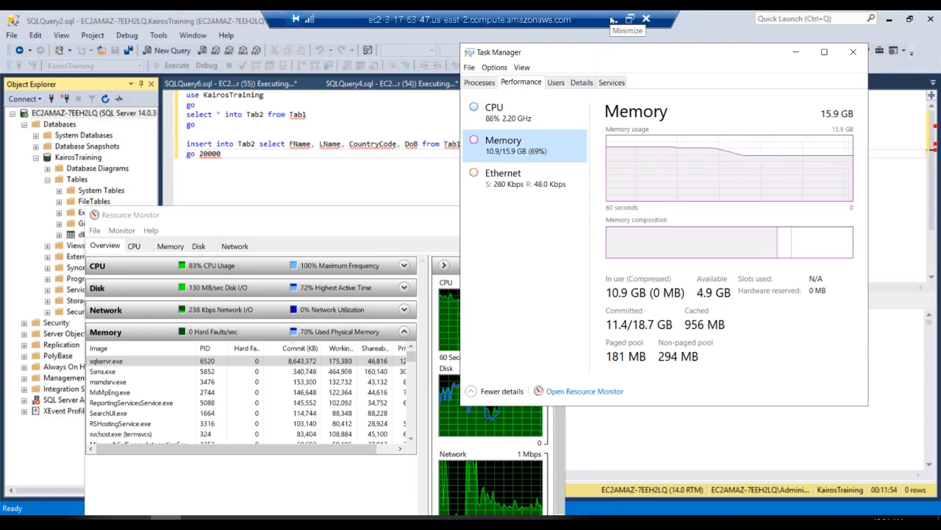
click(611, 20)
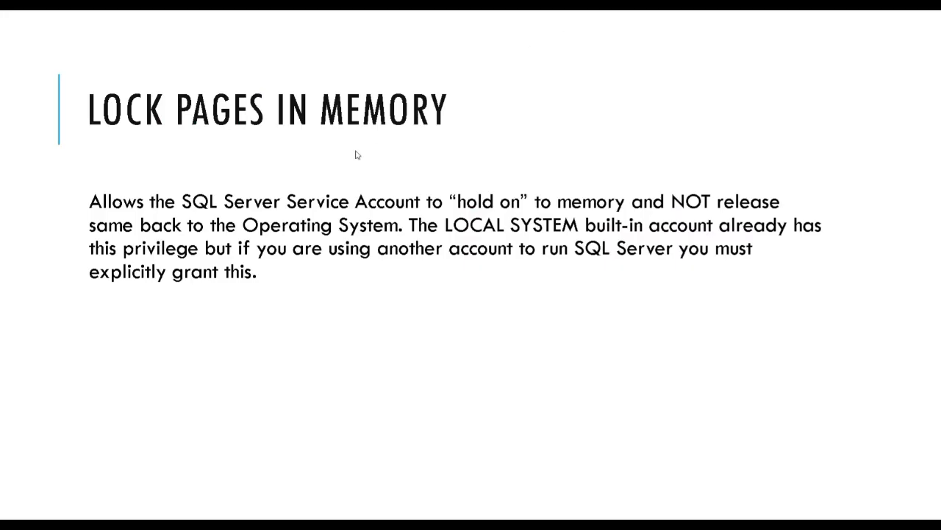